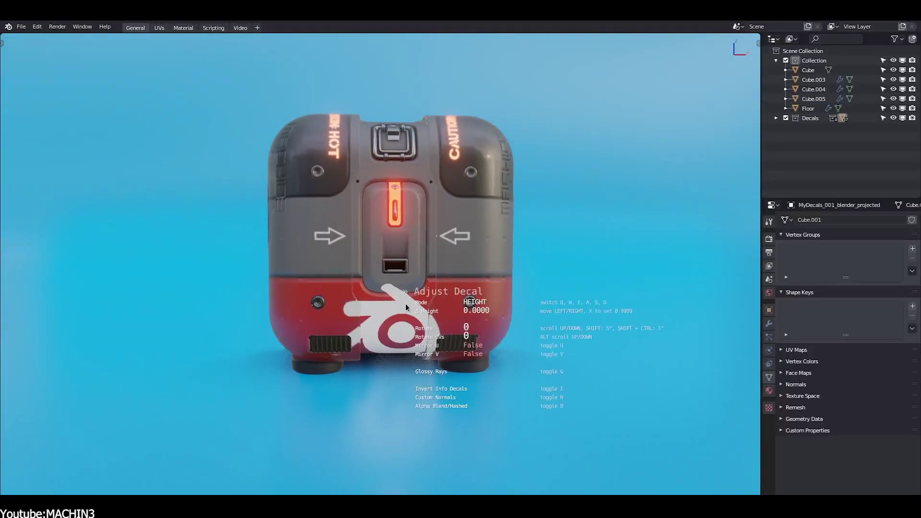
- Switch the Blender-logo decal to Emission mode so it glows at brightness 15
{"action": "key", "text": "e"}
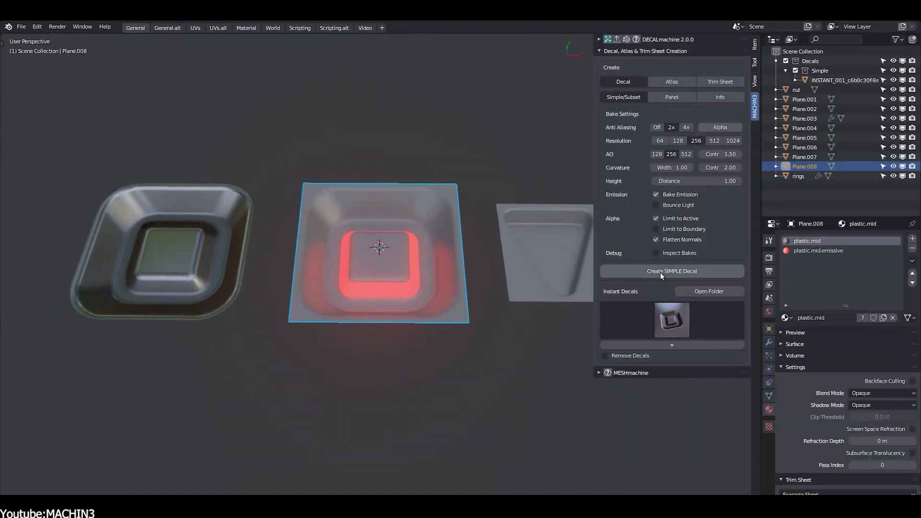
- Create a simple instant decal from the panel piece, move it aside, and adjust its emission
{"action": "left_click", "coordinate": [660, 272]}
{"action": "key", "text": "g"}
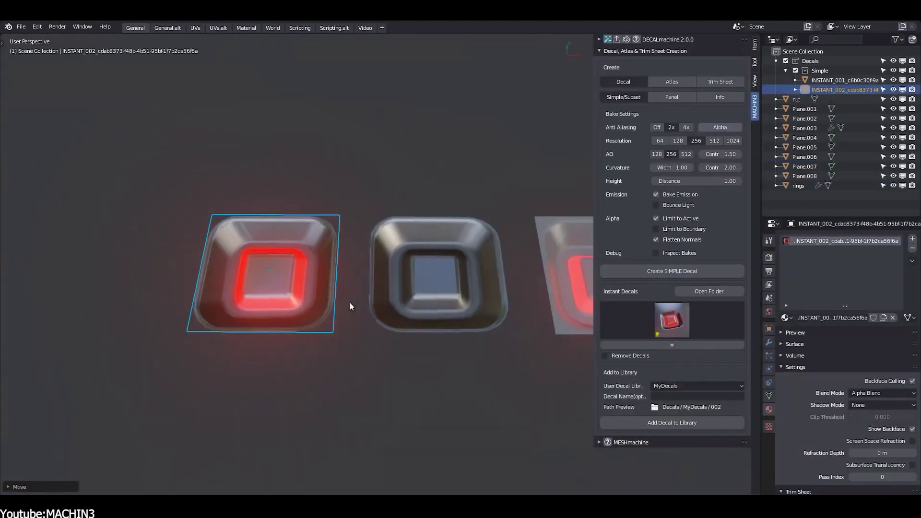
{"action": "key", "text": "KP_Decimal"}
{"action": "key", "text": "alt+a"}
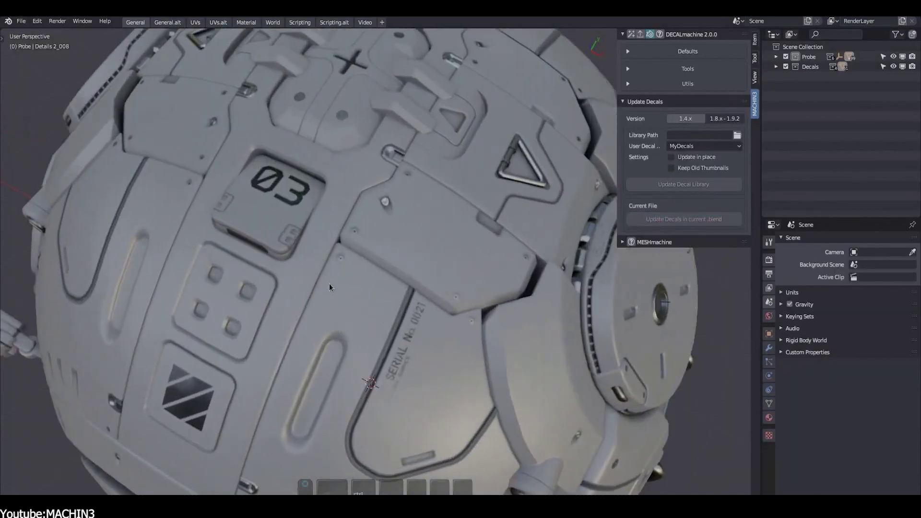
- Resize the sphere decal, lower its AO strength, and match the screw decal's materials
{"action": "middle_click_drag", "start_coordinate": [329, 283], "coordinate": [305, 275]}
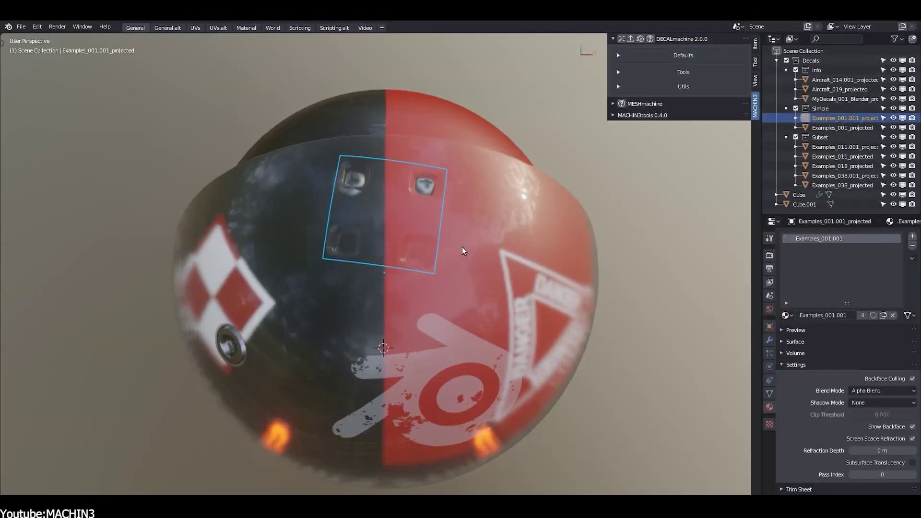
{"action": "key", "text": "alt+a"}
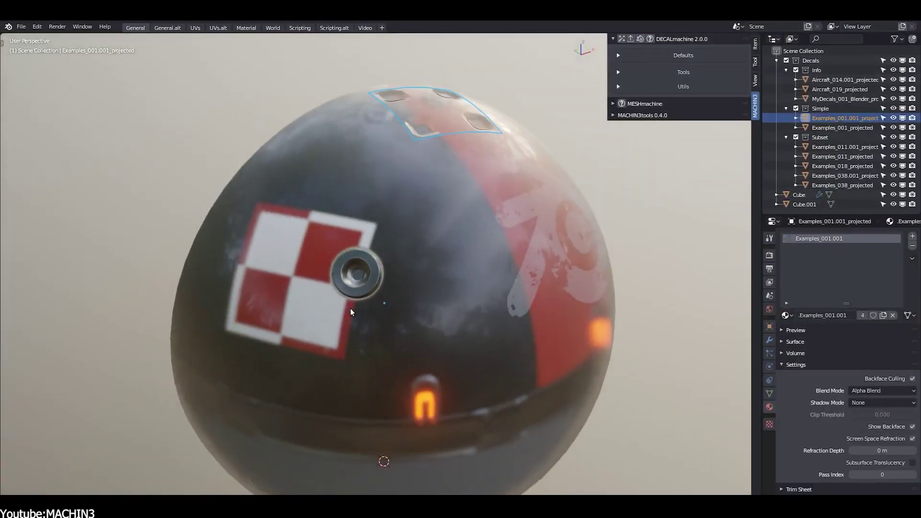
{"action": "key", "text": "d"}
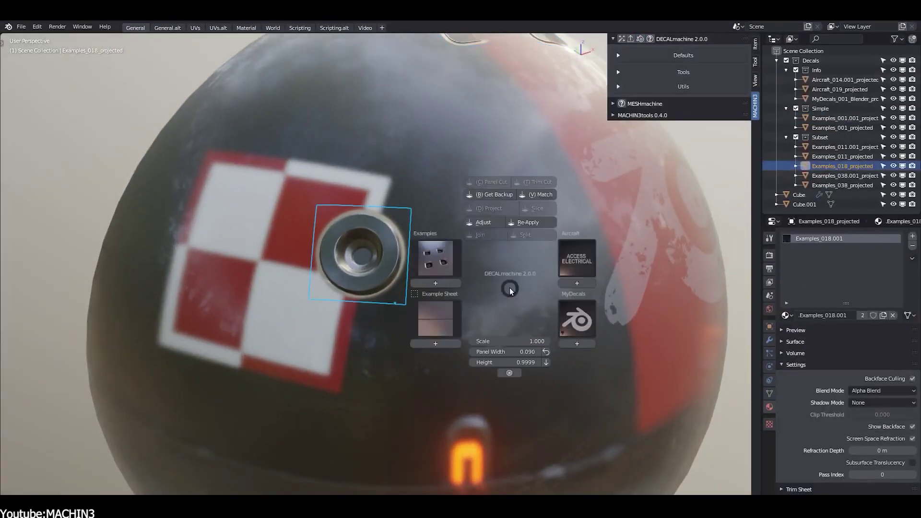
{"action": "left_click", "coordinate": [510, 290]}
{"action": "scroll", "coordinate": [509, 290], "scroll_direction": "down", "scroll_amount": 3}
{"action": "left_click", "coordinate": [509, 287]}
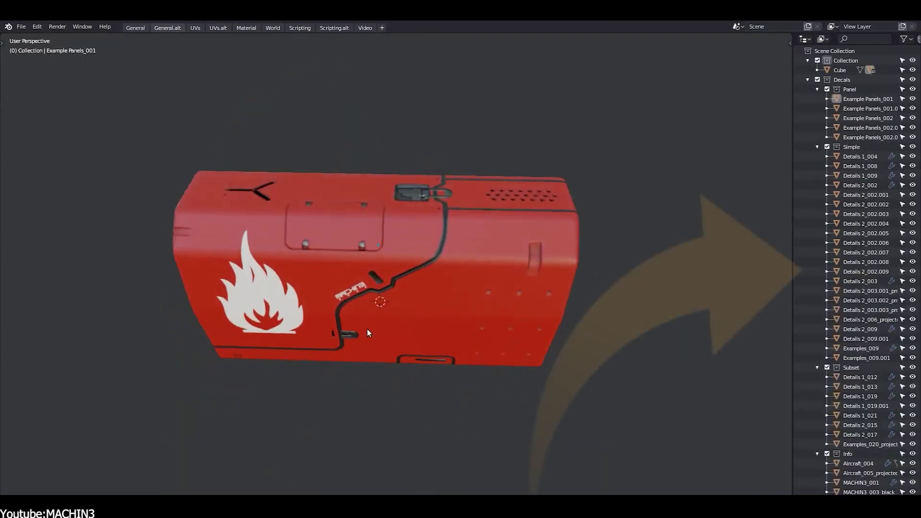
- View the panel box's decals in isolated local view, then return to the full view
{"action": "key", "text": "d"}
{"action": "left_click", "coordinate": [403, 234]}
{"action": "key", "text": "KP_Divide"}
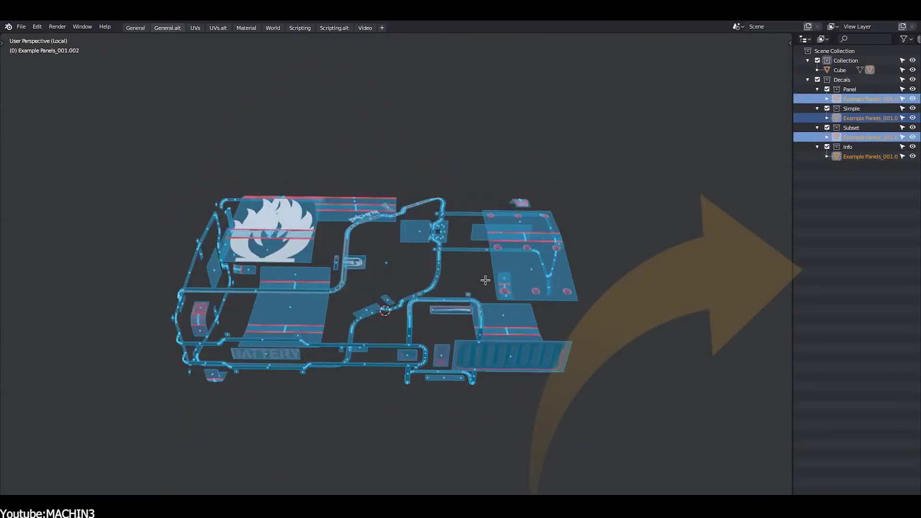
{"action": "key", "text": "KP_Divide"}
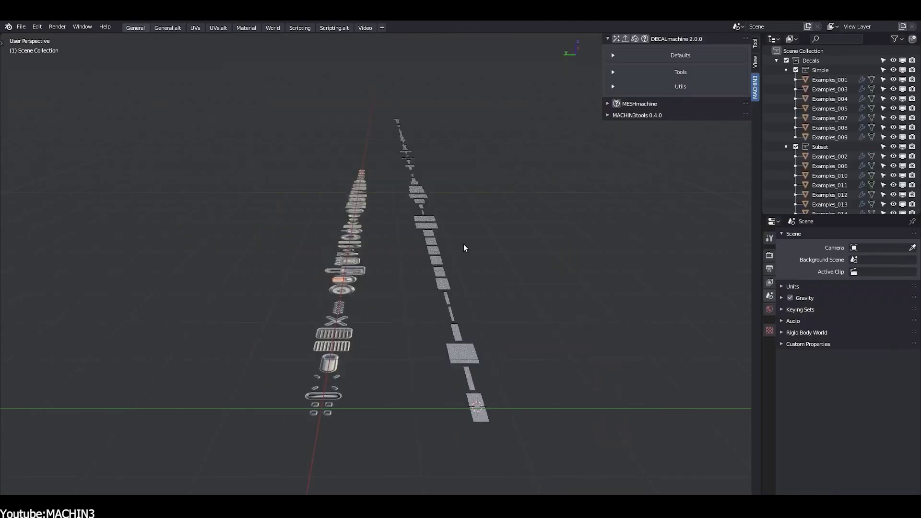
- Set Example Panels_003 to Stretch and repack My Probe Normal Atlas at 2048 × 2048
{"action": "middle_click_drag", "start_coordinate": [463, 243], "coordinate": [439, 333]}
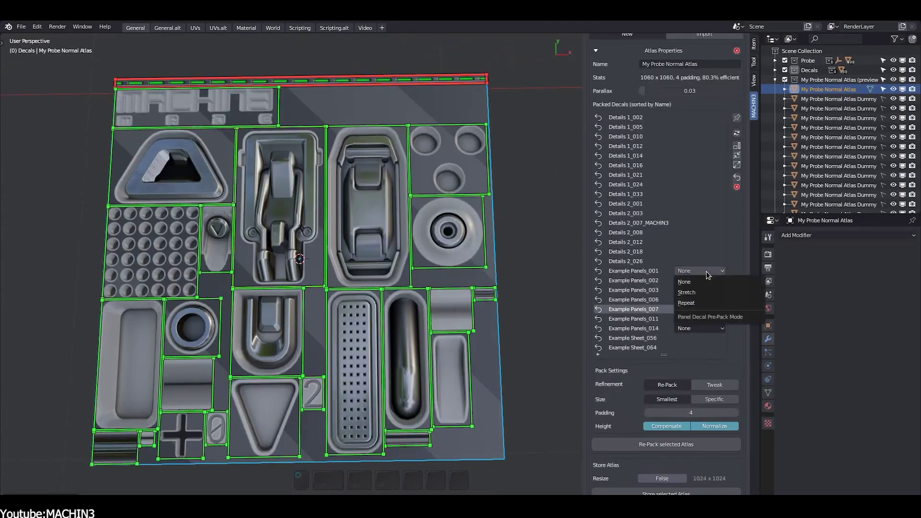
{"action": "left_click", "coordinate": [703, 311]}
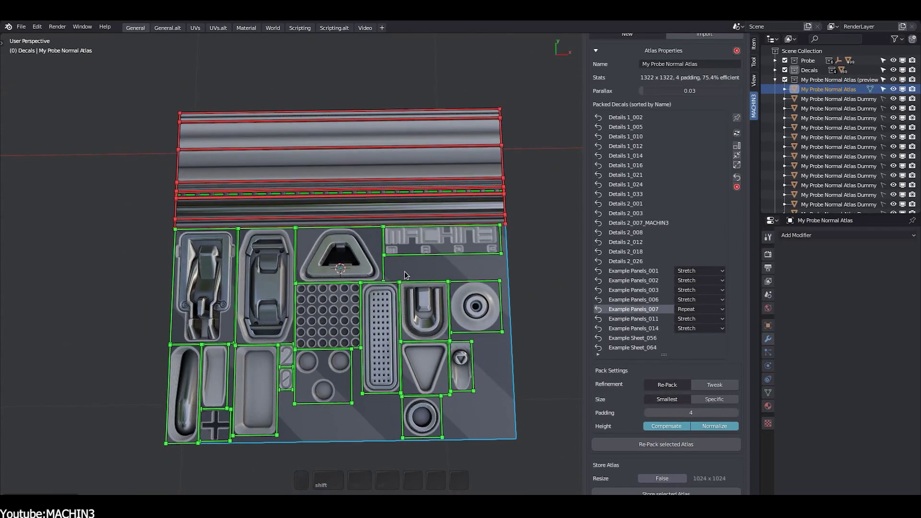
{"action": "left_click", "coordinate": [457, 305], "text": "shift"}
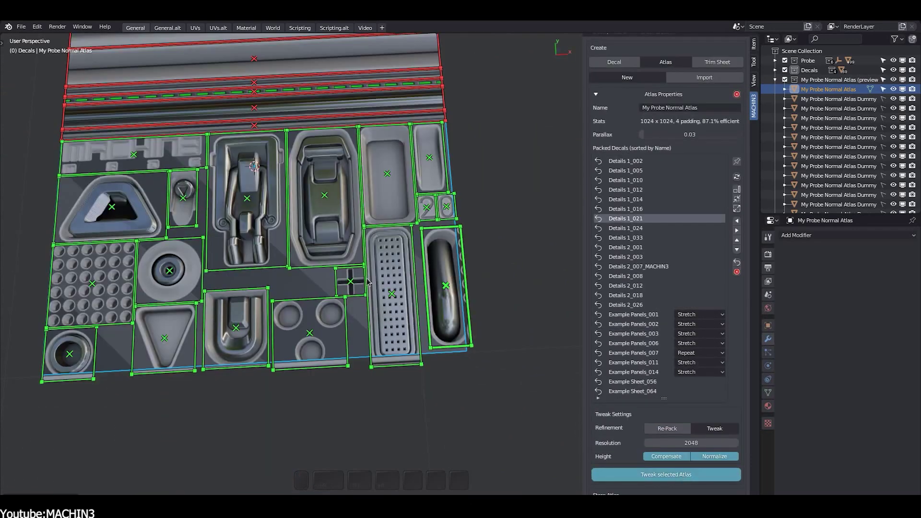
{"action": "scroll", "coordinate": [421, 261], "scroll_direction": "up", "scroll_amount": 5}
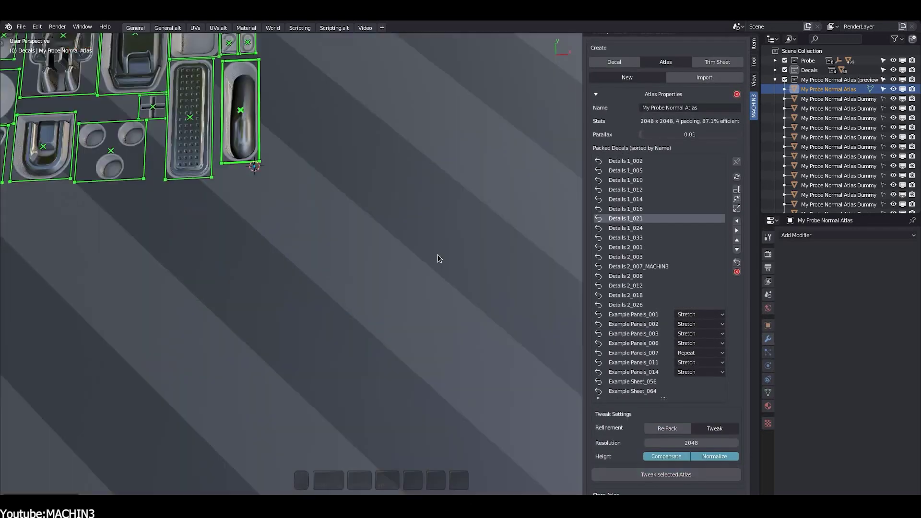
{"action": "scroll", "coordinate": [422, 261], "scroll_direction": "down", "scroll_amount": 8}
{"action": "scroll", "coordinate": [405, 267], "scroll_direction": "up", "scroll_amount": 3}
{"action": "key", "text": "KP_Decimal"}
{"action": "left_click", "coordinate": [667, 429]}
{"action": "scroll", "coordinate": [678, 463], "scroll_direction": "down", "scroll_amount": 2}
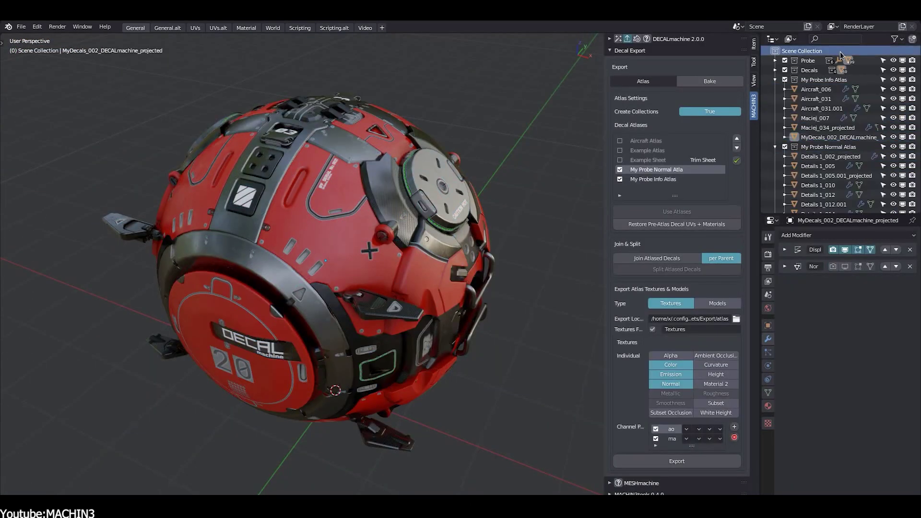
- Select the decals belonging to the My Probe Normal and Info atlases
{"action": "scroll", "coordinate": [312, 266], "scroll_direction": "up", "scroll_amount": 5}
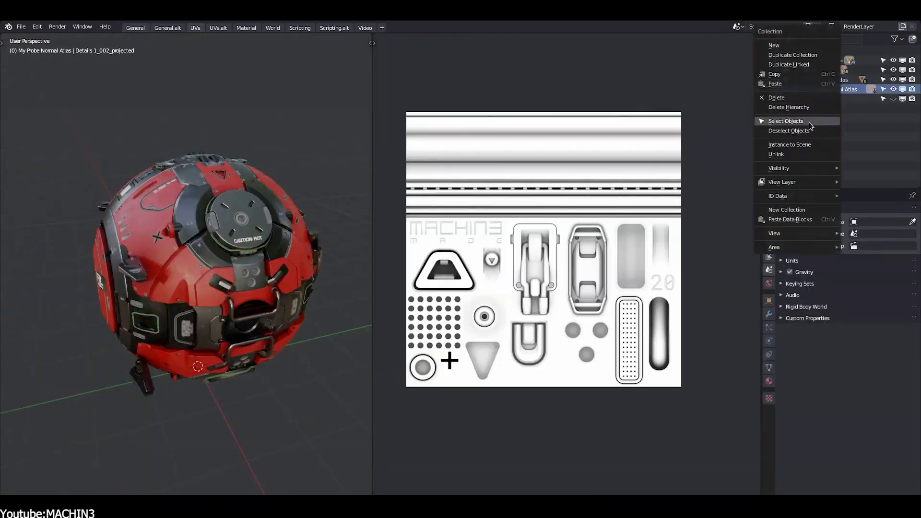
{"action": "left_click", "coordinate": [787, 121]}
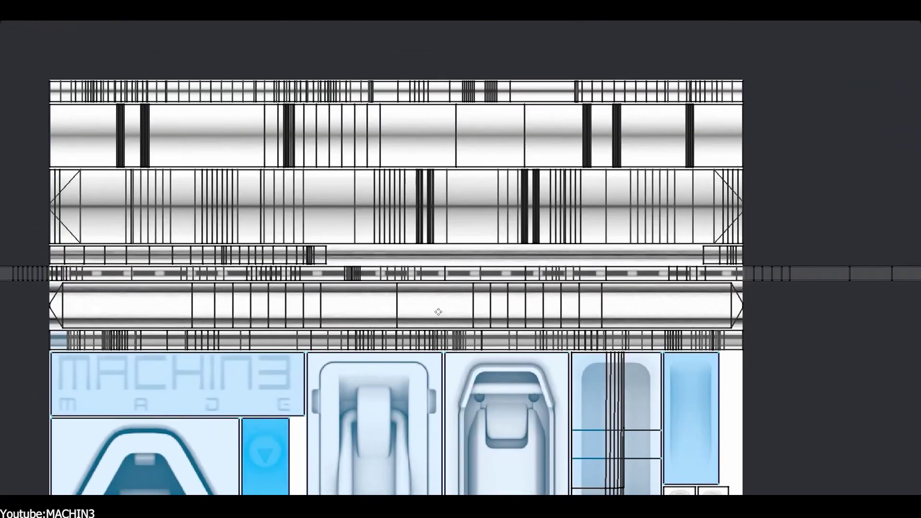
{"action": "scroll", "coordinate": [438, 312], "scroll_direction": "down", "scroll_amount": 4}
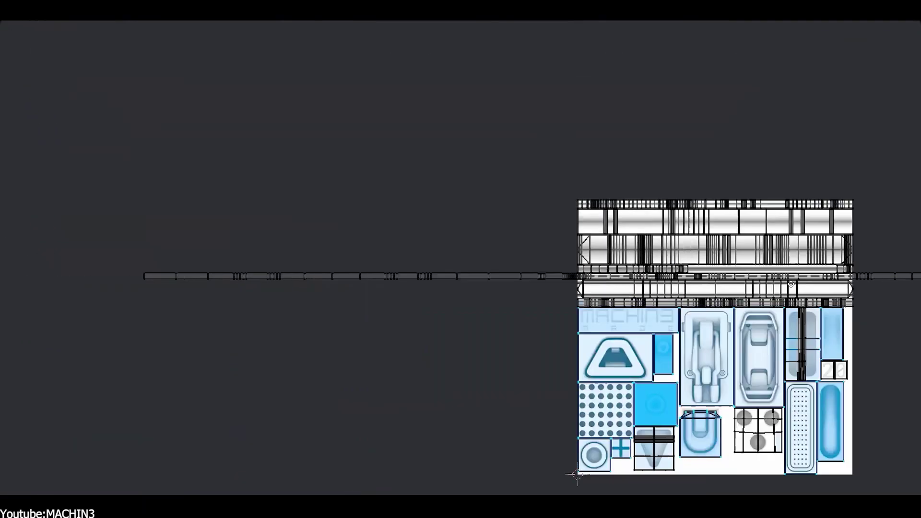
{"action": "scroll", "coordinate": [280, 260], "scroll_direction": "up", "scroll_amount": 9}
{"action": "scroll", "coordinate": [131, 259], "scroll_direction": "down", "scroll_amount": 8}
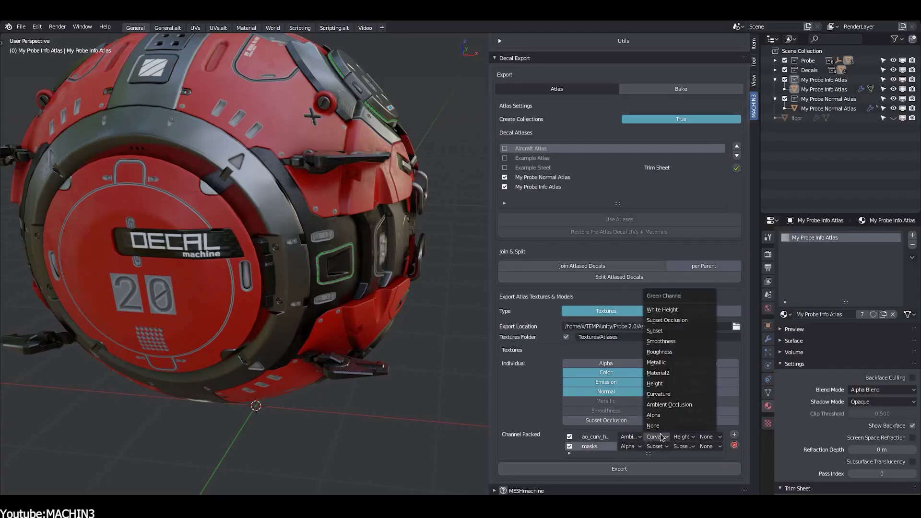
{"action": "middle_click_drag", "start_coordinate": [388, 400], "coordinate": [398, 413]}
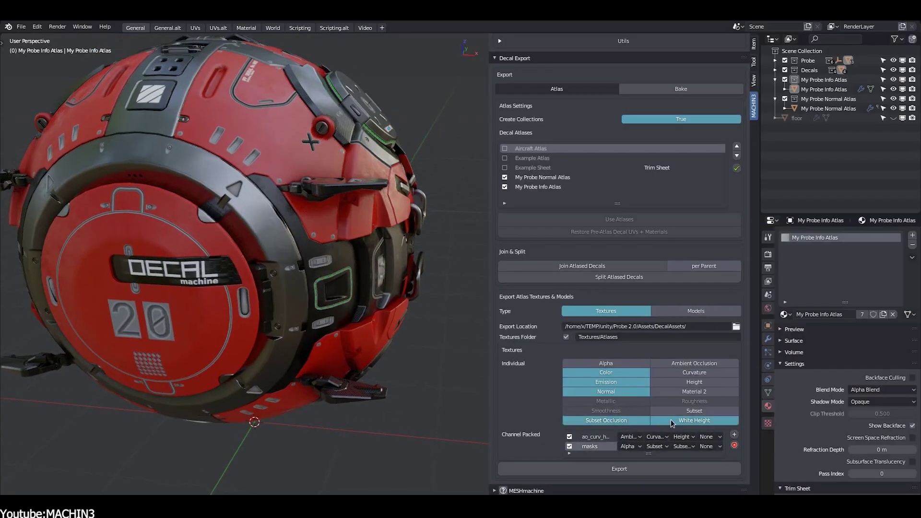
{"action": "middle_click_drag", "start_coordinate": [369, 366], "coordinate": [384, 352]}
- Export the atlas textures to Textures/Atlases and preview the exported images
{"action": "left_click", "coordinate": [629, 470]}
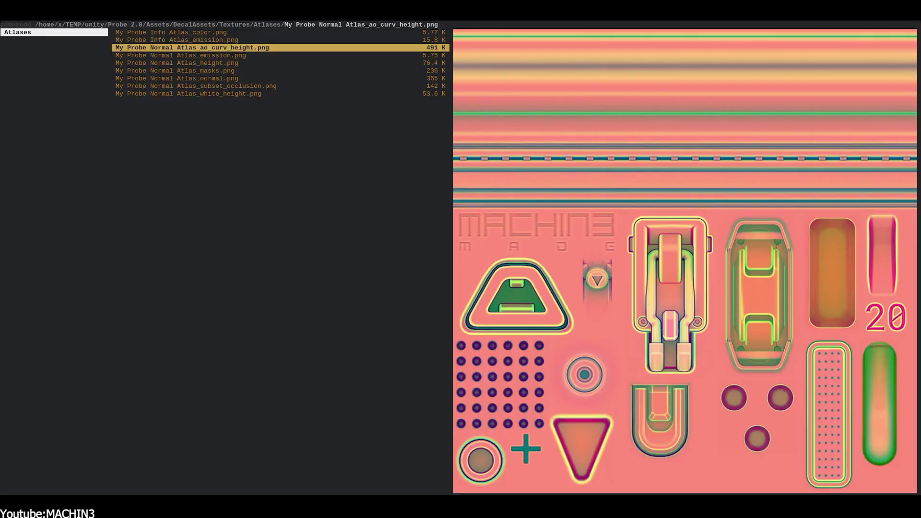
{"action": "key", "text": "Down"}
{"action": "key", "text": "Down"}
{"action": "key", "text": "Down"}
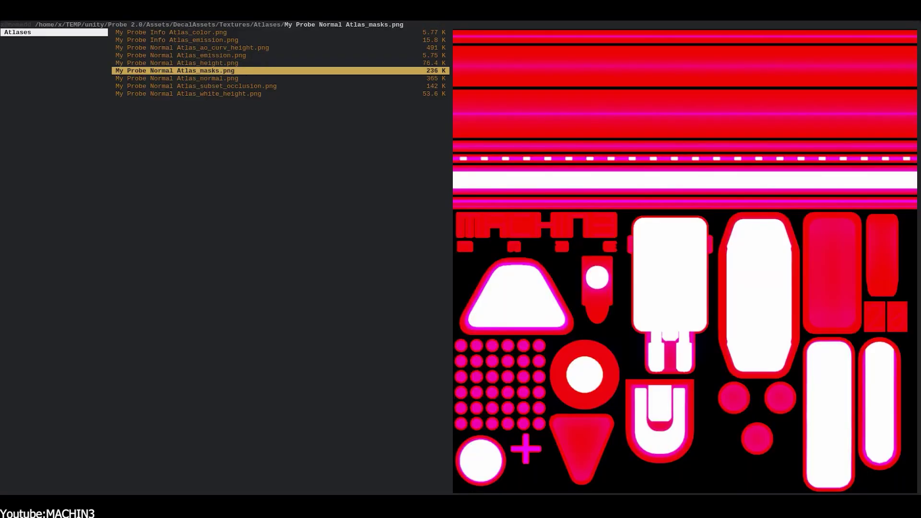
{"action": "key", "text": "Down"}
{"action": "key", "text": "Down"}
{"action": "key", "text": "Down"}
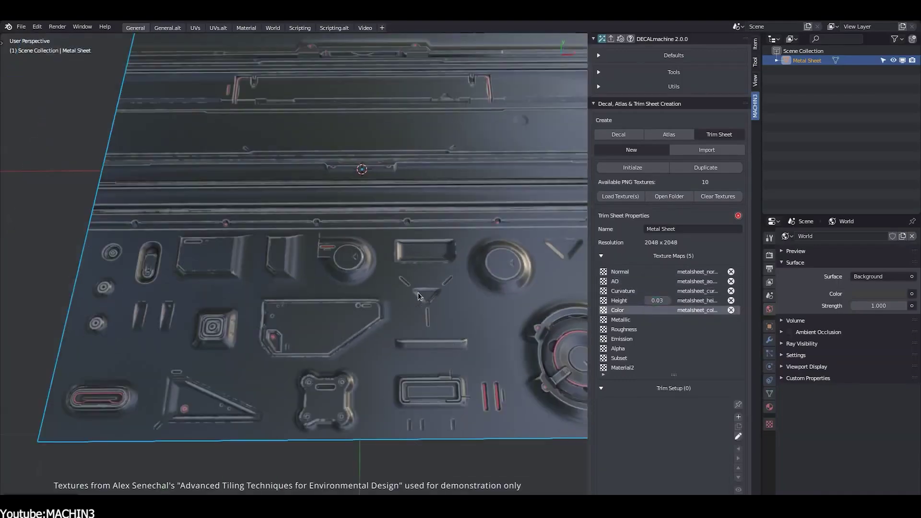
- Assign metalsheet_roughness.png to the Metal Sheet trim sheet's Roughness slot
{"action": "left_click", "coordinate": [709, 311]}
{"action": "left_click", "coordinate": [690, 416]}
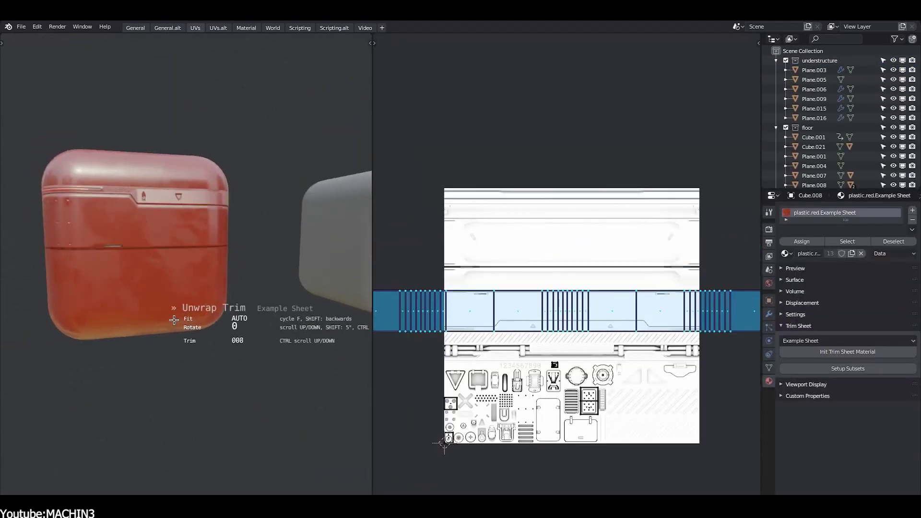
- Unwrap the selected red box faces onto an Example Sheet trim
{"action": "scroll", "coordinate": [174, 320], "scroll_direction": "down", "scroll_amount": 3, "text": "ctrl"}
{"action": "middle_click_drag", "start_coordinate": [173, 320], "coordinate": [140, 388]}
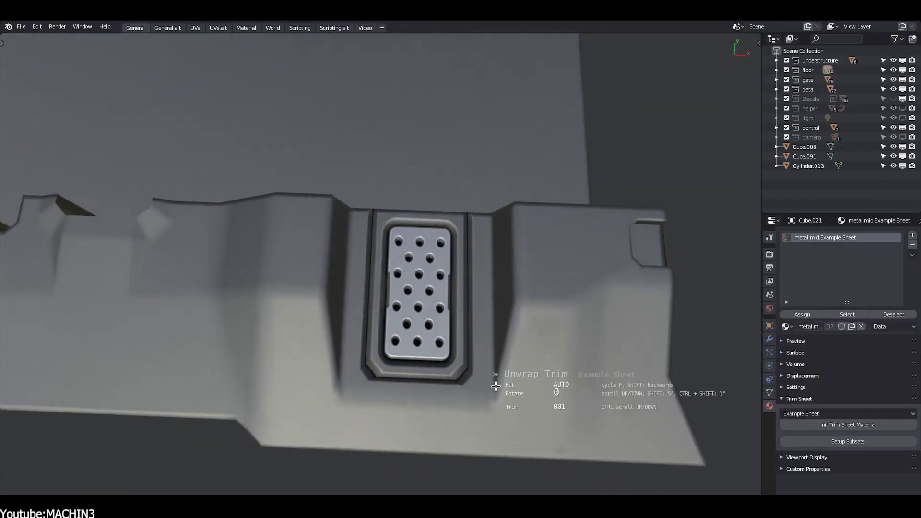
{"action": "left_click", "coordinate": [496, 387]}
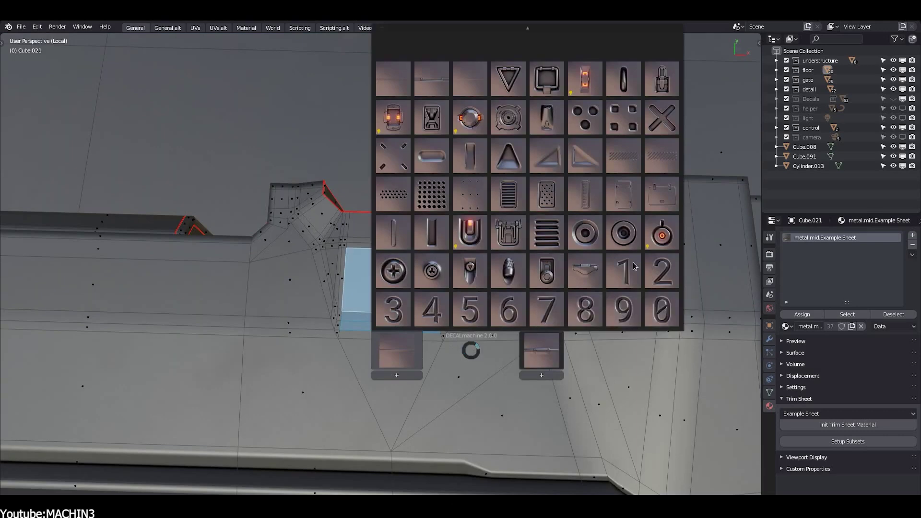
- Apply the triangle trim and the slotted trim to the structure panel's faces
{"action": "left_click", "coordinate": [508, 156]}
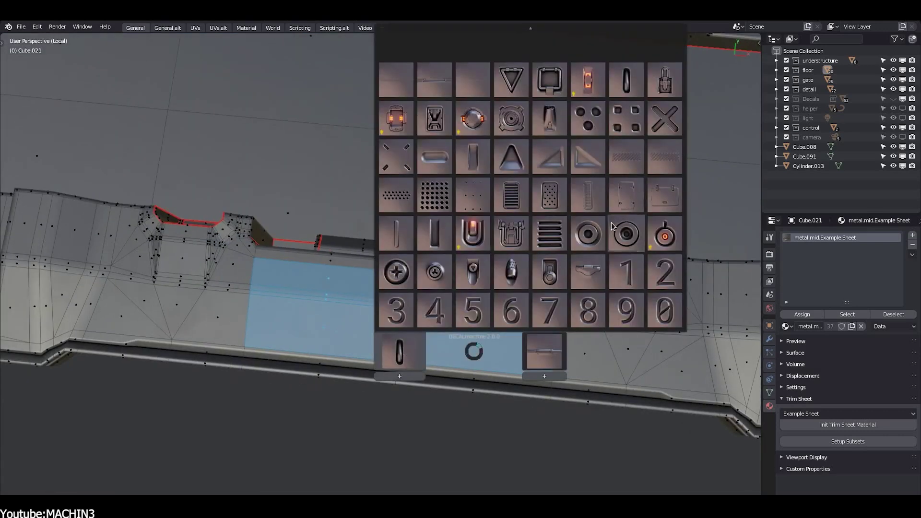
{"action": "left_click", "coordinate": [456, 422]}
{"action": "scroll", "coordinate": [454, 403], "scroll_direction": "up", "scroll_amount": 1}
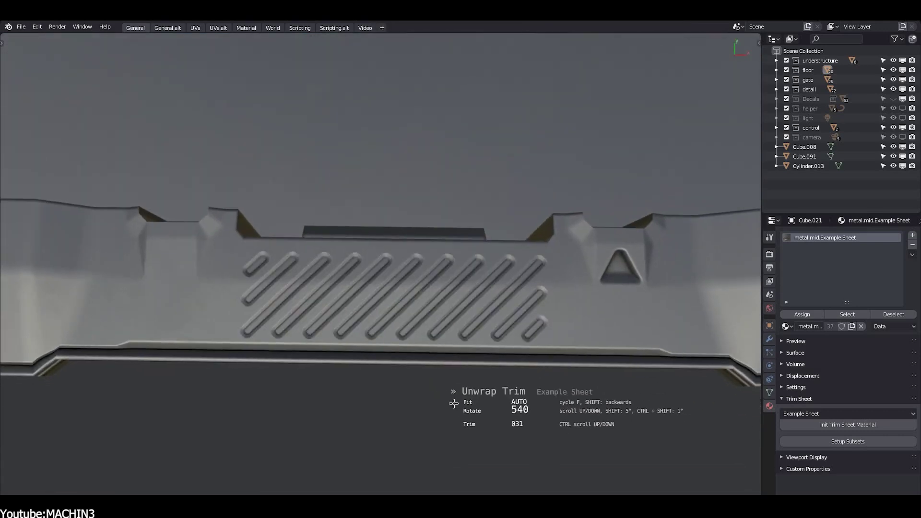
{"action": "left_click", "coordinate": [454, 404]}
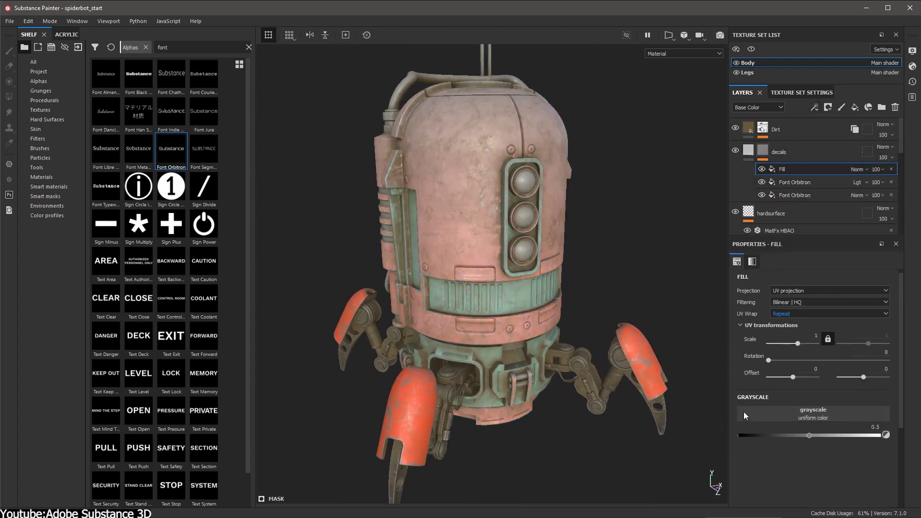
- Set the fill layer's grayscale input to the Grunge Dirt Heavy texture
{"action": "left_click", "coordinate": [744, 411]}
{"action": "left_click", "coordinate": [799, 285]}
{"action": "type", "text": "grunge"}
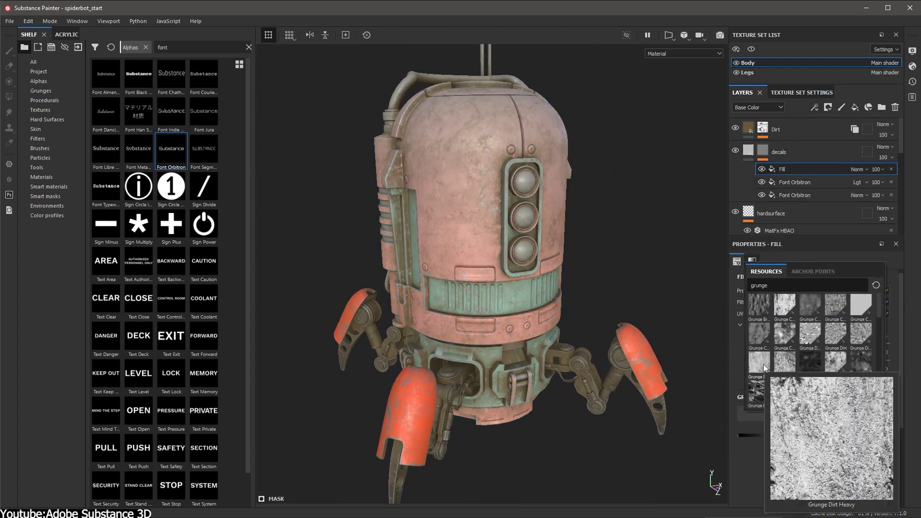
{"action": "left_click", "coordinate": [759, 361]}
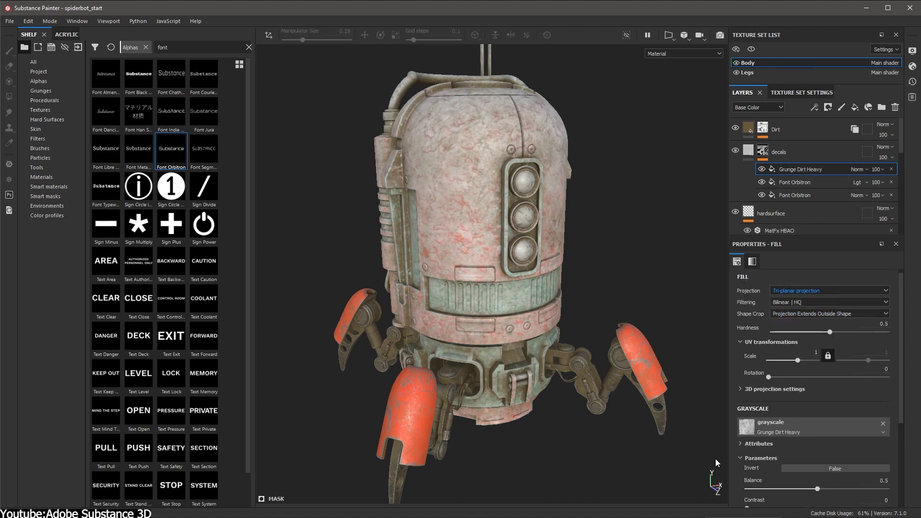
- Change the grunge layer's blend mode to Subtract
{"action": "scroll", "coordinate": [811, 437], "scroll_direction": "down", "scroll_amount": 2}
{"action": "left_click", "coordinate": [856, 169]}
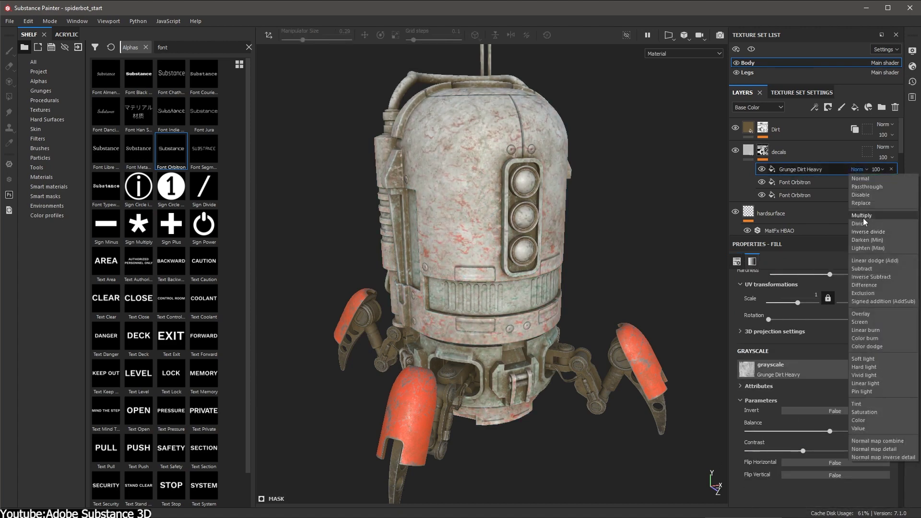
{"action": "left_click", "coordinate": [862, 269]}
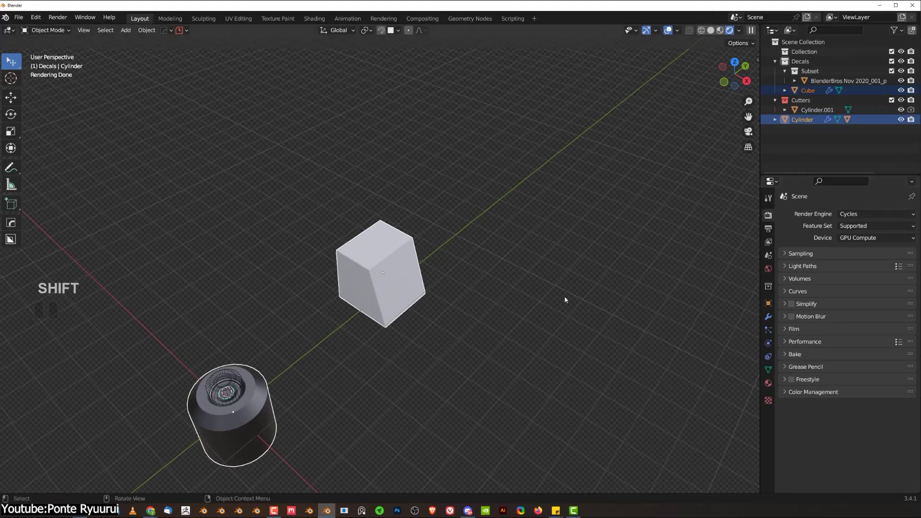
- Insert a BlenderBros decal and a vertical grille decal on the cube
{"action": "left_click", "coordinate": [383, 273], "text": "shift"}
{"action": "key", "text": "KP_Decimal"}
{"action": "key", "text": "d"}
{"action": "left_click", "coordinate": [499, 268]}
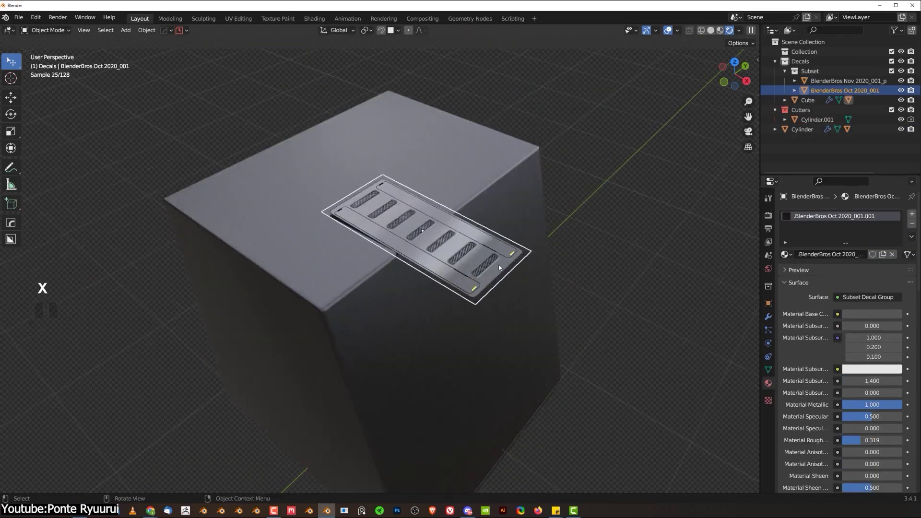
{"action": "key", "text": "d"}
{"action": "left_click", "coordinate": [479, 309]}
- Try projecting the grille decal across the cube edge, then undo it
{"action": "middle_click_drag", "start_coordinate": [479, 309], "coordinate": [451, 204]}
{"action": "middle_click_drag", "start_coordinate": [509, 187], "coordinate": [368, 216]}
{"action": "key", "text": "alt+d"}
{"action": "left_click", "coordinate": [443, 191]}
{"action": "key", "text": "ctrl+z"}
- Loop-cut the grille strip and snap the 3D cursor to the new edge
{"action": "key", "text": "Tab"}
{"action": "key", "text": "ctrl+r"}
{"action": "left_click", "coordinate": [368, 216]}
{"action": "key", "text": "shift+s"}
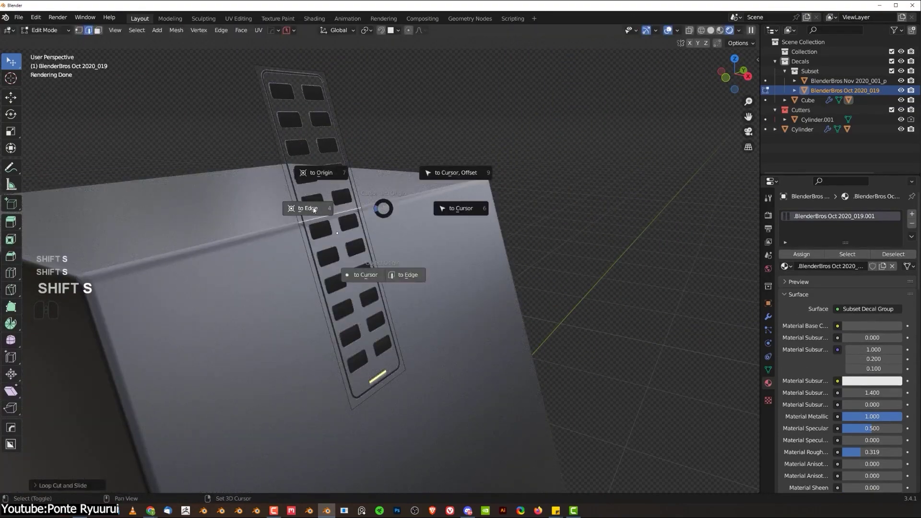
{"action": "left_click", "coordinate": [379, 274]}
{"action": "middle_click_drag", "start_coordinate": [379, 273], "coordinate": [355, 144]}
- Rotate the grille's upper half on global Y around the 3D cursor to fold it over the edge
{"action": "left_click", "coordinate": [366, 30]}
{"action": "left_click", "coordinate": [386, 51]}
{"action": "middle_click_drag", "start_coordinate": [480, 182], "coordinate": [524, 249]}
{"action": "key", "text": "r"}
{"action": "key", "text": "y"}
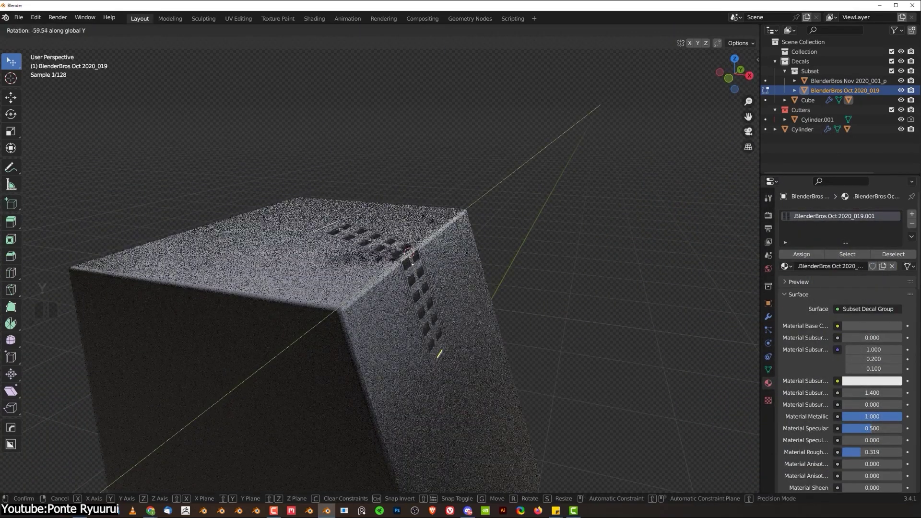
{"action": "left_click", "coordinate": [486, 329]}
{"action": "key", "text": "Tab"}
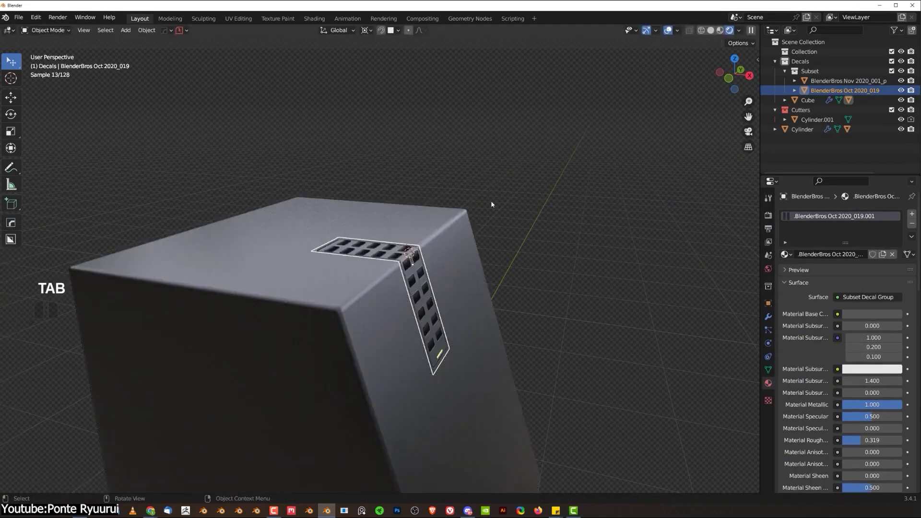
- Project the folded grille onto the cube, then select the second cube
{"action": "left_click", "coordinate": [485, 187]}
{"action": "middle_click_drag", "start_coordinate": [485, 187], "coordinate": [365, 236]}
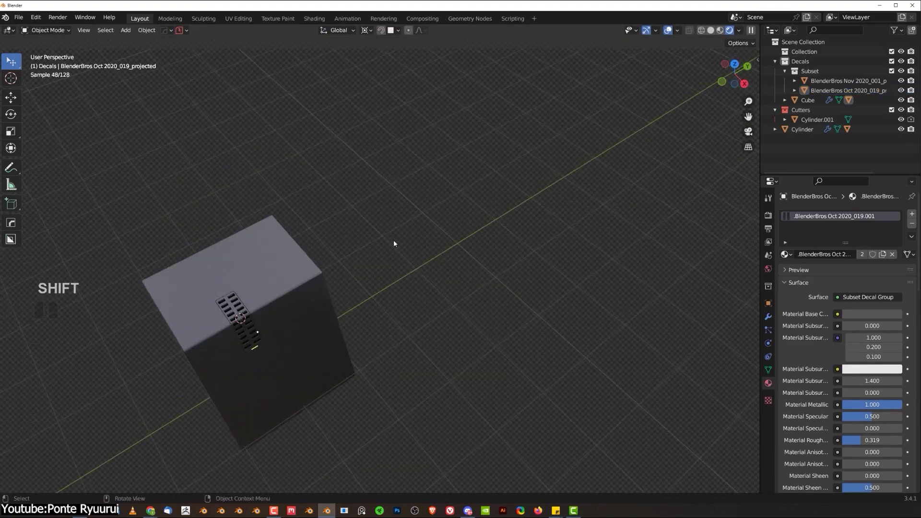
{"action": "scroll", "coordinate": [393, 242], "scroll_direction": "down", "scroll_amount": 2}
{"action": "left_click", "coordinate": [331, 287], "text": "shift"}
{"action": "middle_click_drag", "start_coordinate": [585, 174], "coordinate": [435, 225], "text": "shift"}
{"action": "scroll", "coordinate": [434, 225], "scroll_direction": "up", "scroll_amount": 3}
- Insert two panel decals onto the second cube and project them
{"action": "key", "text": "d"}
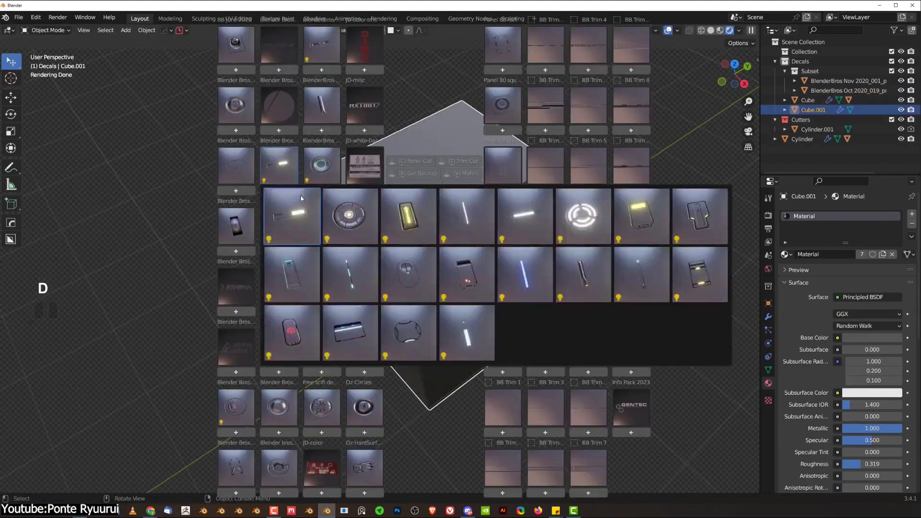
{"action": "left_click", "coordinate": [435, 224]}
{"action": "key", "text": "d"}
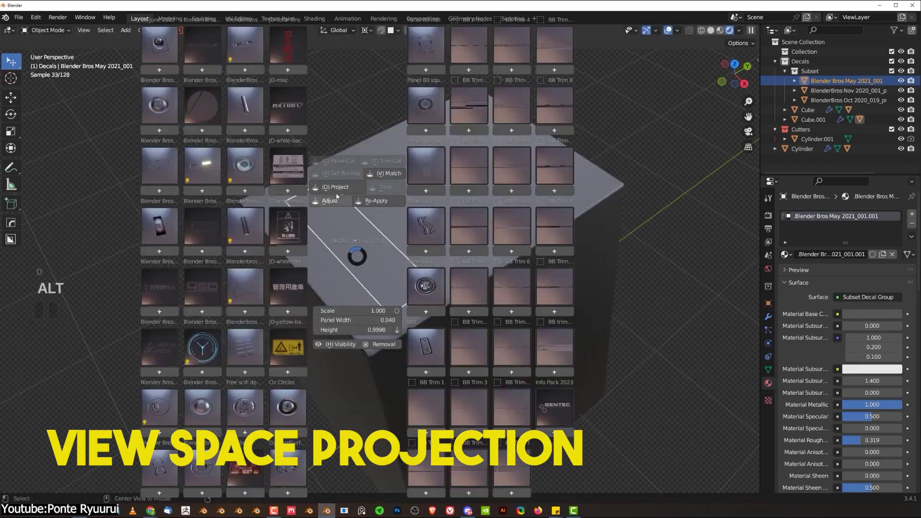
{"action": "key", "text": "d"}
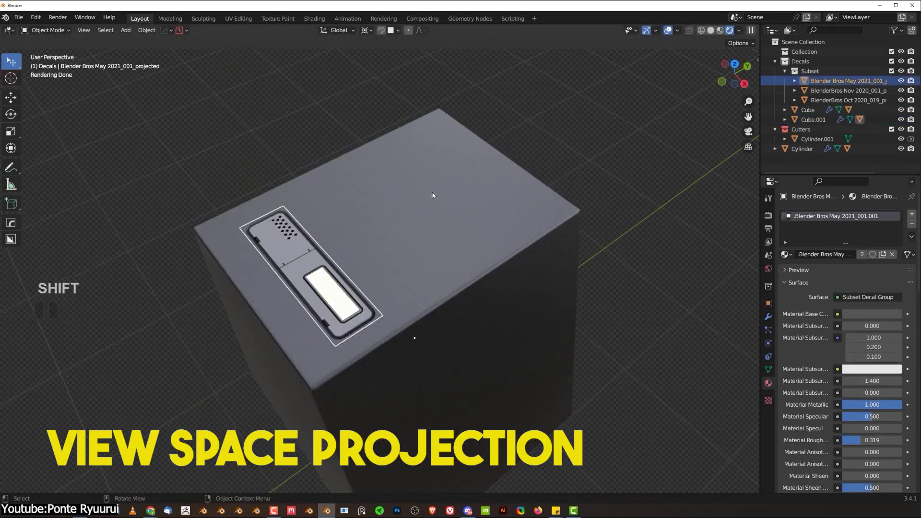
{"action": "key", "text": "d"}
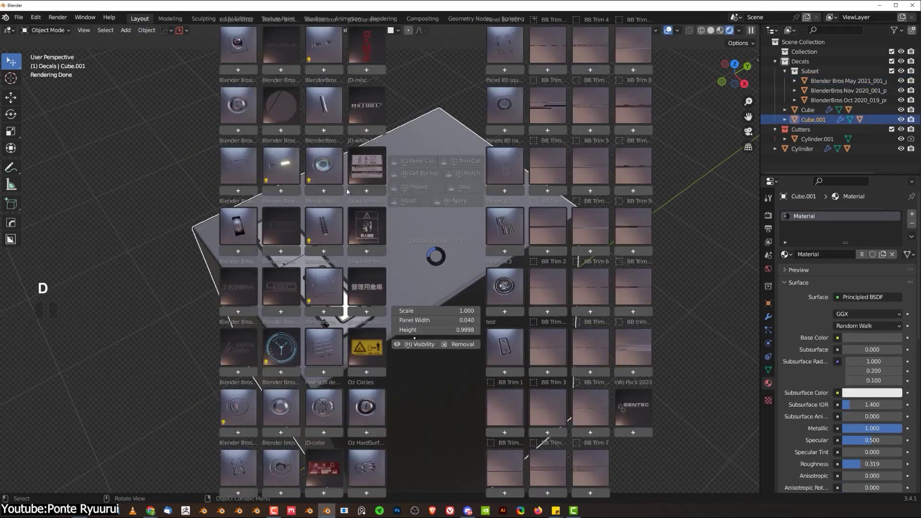
{"action": "left_click", "coordinate": [299, 165]}
{"action": "key", "text": "d"}
{"action": "key", "text": "Escape"}
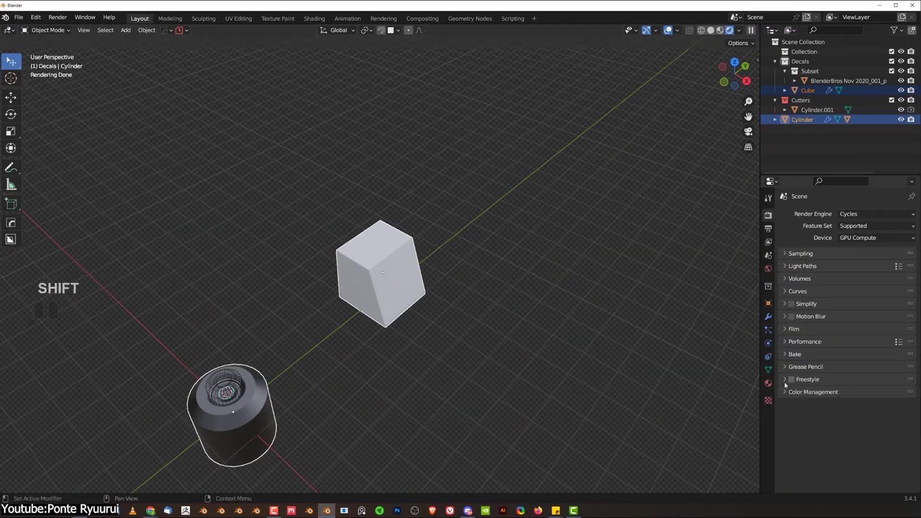
- Select the cube and insert a vertical grille decal on it
{"action": "left_click", "coordinate": [768, 382]}
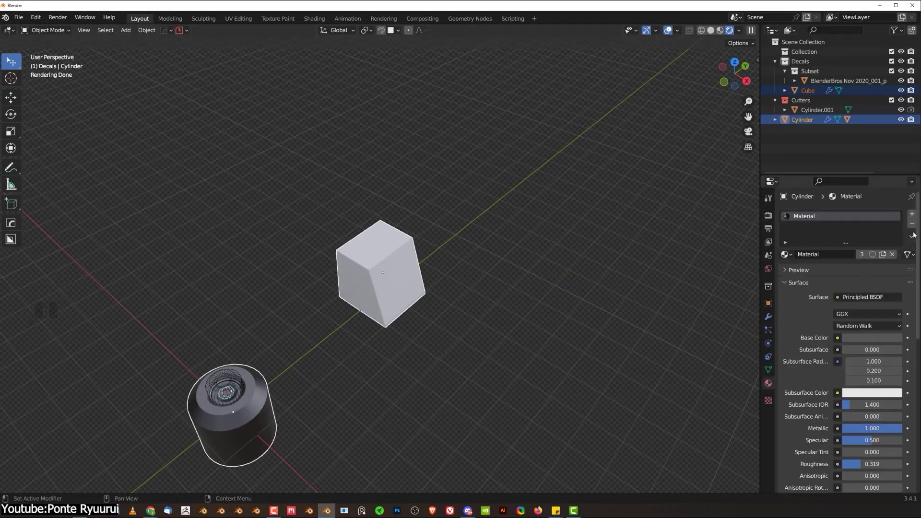
{"action": "left_click", "coordinate": [379, 273]}
{"action": "key", "text": "KP_Decimal"}
{"action": "key", "text": "d"}
{"action": "left_click", "coordinate": [413, 240]}
{"action": "key", "text": "x"}
{"action": "left_click", "coordinate": [428, 241]}
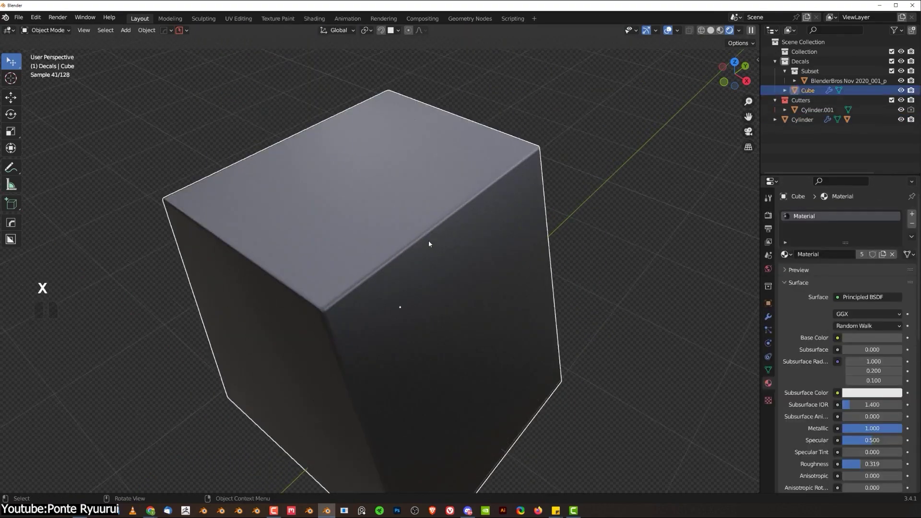
{"action": "key", "text": "d"}
{"action": "left_click", "coordinate": [375, 379]}
- Insert the vent grille decal over the cube edge and undo its projection
{"action": "middle_click_drag", "start_coordinate": [428, 258], "coordinate": [413, 203]}
{"action": "middle_click_drag", "start_coordinate": [509, 186], "coordinate": [405, 349]}
{"action": "key", "text": "d"}
{"action": "left_click", "coordinate": [481, 189], "text": "alt"}
{"action": "key", "text": "ctrl+z"}
- Loop-cut the grille decal and snap the 3D cursor to its edge
{"action": "key", "text": "Tab"}
{"action": "key", "text": "ctrl+r"}
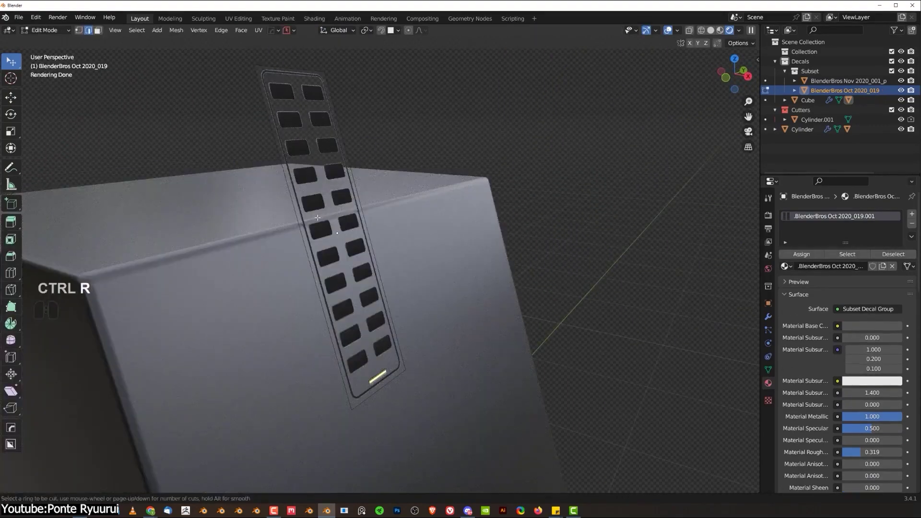
{"action": "left_click", "coordinate": [337, 233]}
{"action": "left_click", "coordinate": [380, 210]}
{"action": "left_click", "coordinate": [315, 210]}
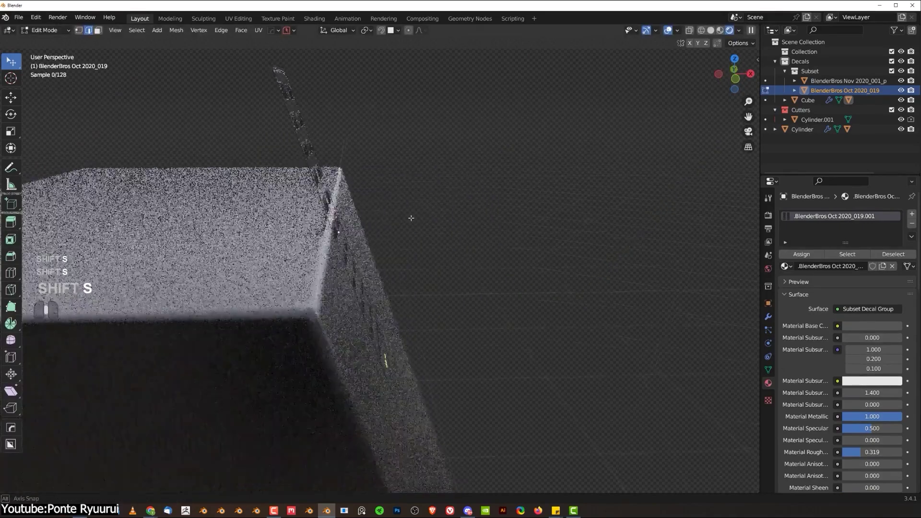
- Fold the grille's upper half over the edge, rotating on global Y around the 3D cursor
{"action": "left_click", "coordinate": [398, 224]}
{"action": "scroll", "coordinate": [398, 224], "scroll_direction": "down", "scroll_amount": 5}
{"action": "left_click", "coordinate": [366, 29]}
{"action": "left_click", "coordinate": [384, 54]}
{"action": "scroll", "coordinate": [453, 317], "scroll_direction": "up", "scroll_amount": 3}
{"action": "key", "text": "r"}
{"action": "key", "text": "y"}
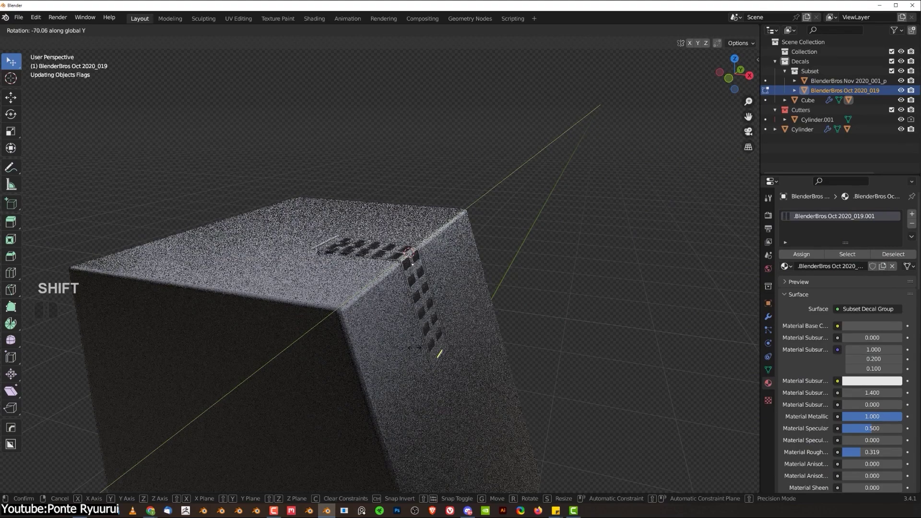
{"action": "key", "text": "Return"}
- Project the bent grille decal onto the cube
{"action": "key", "text": "d"}
{"action": "left_click", "coordinate": [523, 204]}
{"action": "scroll", "coordinate": [326, 258], "scroll_direction": "down", "scroll_amount": 4}
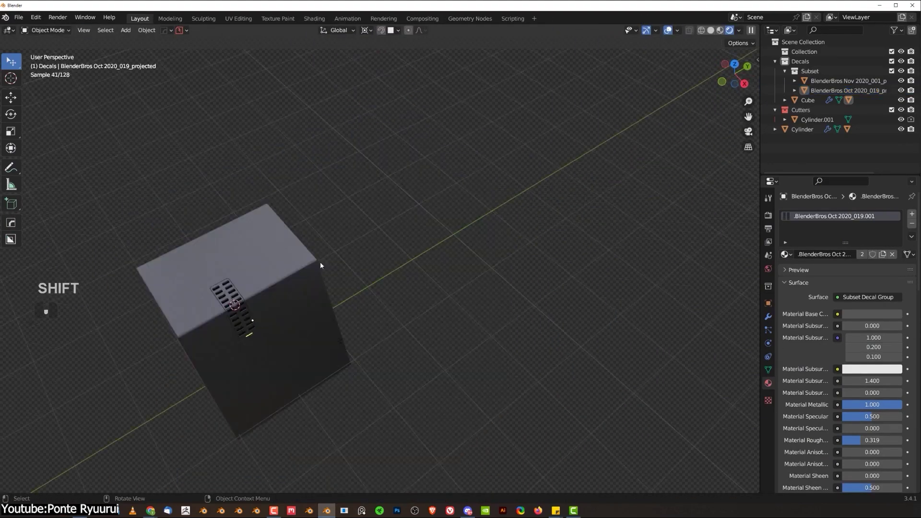
- Insert a May 2021 panel decal on the other cube
{"action": "key", "text": "d"}
{"action": "scroll", "coordinate": [433, 225], "scroll_direction": "down", "scroll_amount": 1}
{"action": "left_click", "coordinate": [432, 225]}
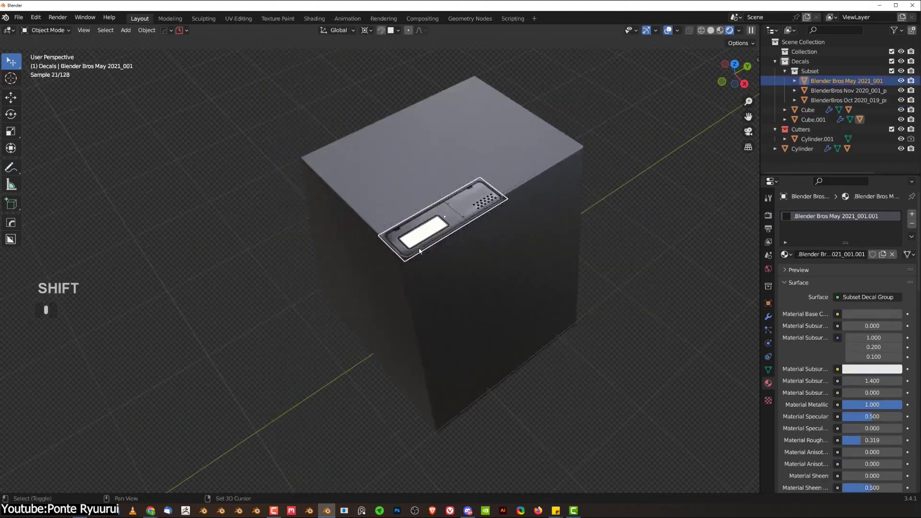
{"action": "scroll", "coordinate": [439, 294], "scroll_direction": "up", "scroll_amount": 3}
- Move the panel decal onto the cube's top and project it
{"action": "key", "text": "d"}
{"action": "left_click", "coordinate": [405, 206]}
{"action": "scroll", "coordinate": [405, 207], "scroll_direction": "down", "scroll_amount": 2}
{"action": "key", "text": "g"}
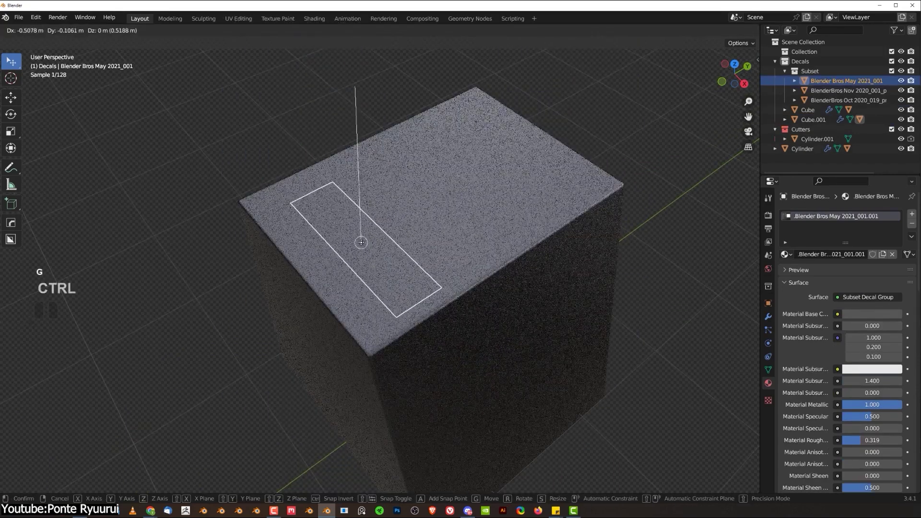
{"action": "left_click", "coordinate": [359, 251], "text": "ctrl"}
{"action": "key", "text": "d"}
{"action": "left_click", "coordinate": [344, 216]}
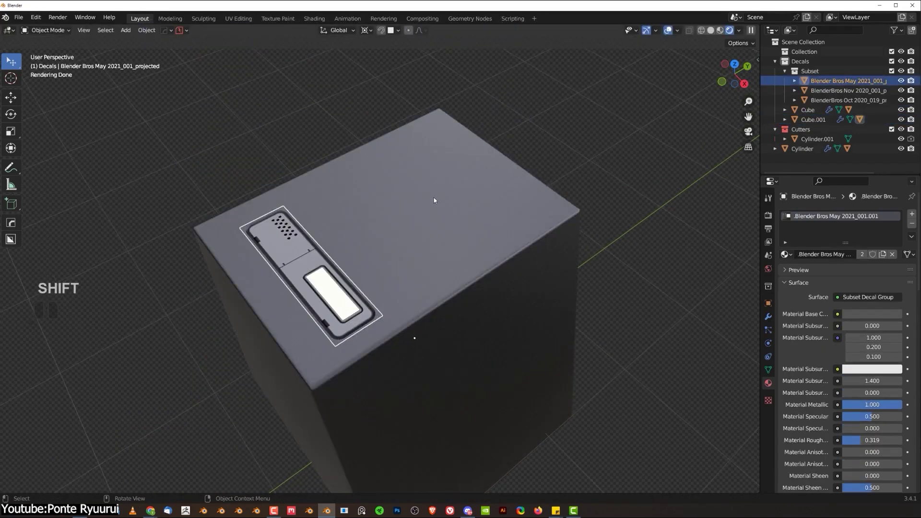
- Insert another May 2021 decal on the cube top and begin adjusting it
{"action": "key", "text": "d"}
{"action": "left_click", "coordinate": [435, 211]}
{"action": "key", "text": "d"}
{"action": "left_click", "coordinate": [430, 207]}
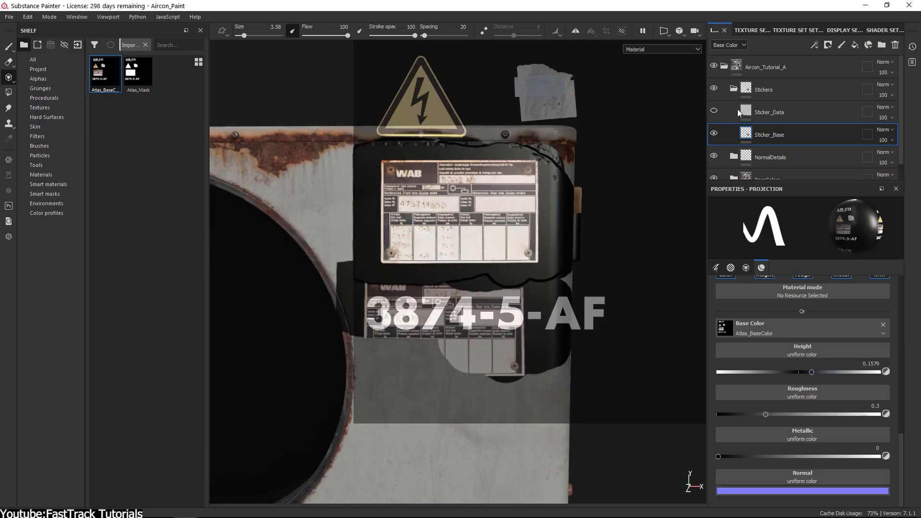
- Add a black mask driven by Atlas_Mask to the Sticker_Base layer
{"action": "left_click", "coordinate": [847, 69]}
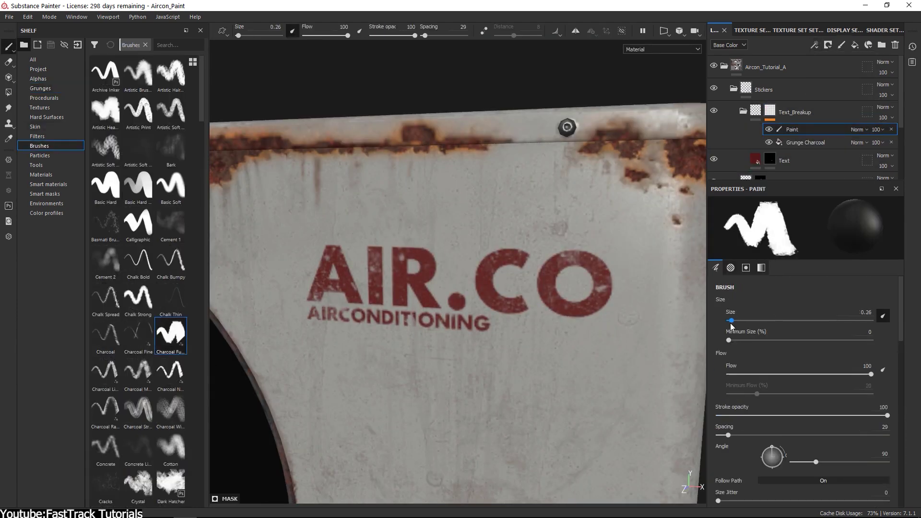
{"action": "scroll", "coordinate": [503, 242], "scroll_direction": "down", "scroll_amount": 6}
{"action": "mouse_move", "coordinate": [504, 242]}
{"action": "left_mouse_down", "text": "alt"}
{"action": "mouse_move", "coordinate": [460, 243]}
{"action": "mouse_move", "coordinate": [504, 243]}
{"action": "left_mouse_up", "text": "alt"}
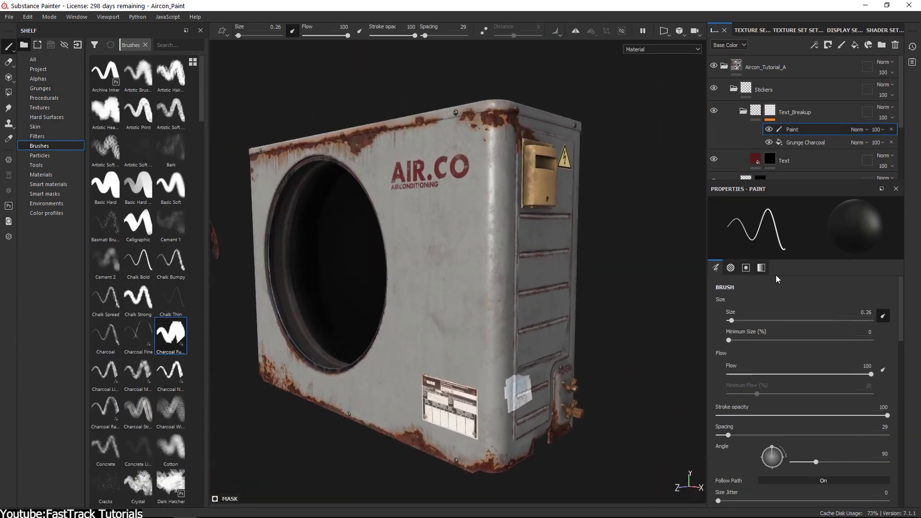
{"action": "scroll", "coordinate": [504, 242], "scroll_direction": "down", "scroll_amount": 5}
{"action": "scroll", "coordinate": [504, 243], "scroll_direction": "up", "scroll_amount": 8}
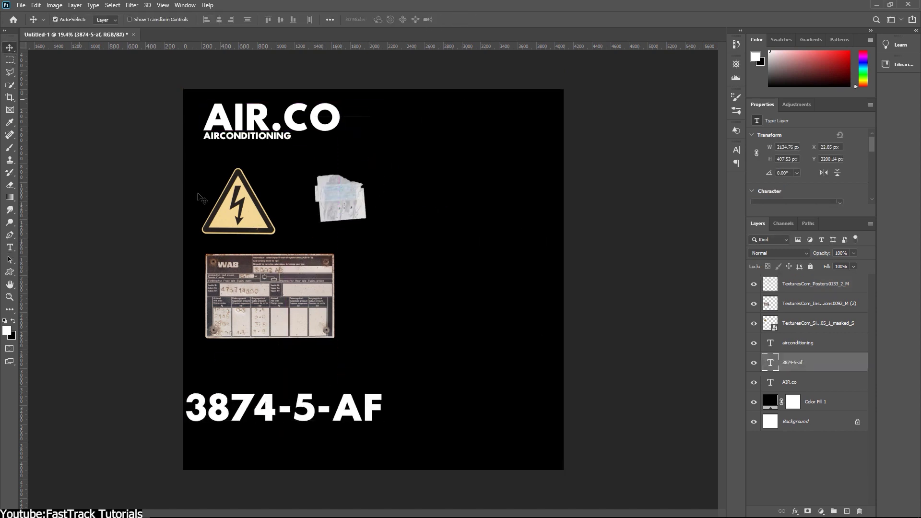
- Save the sticker sheet as Atlas_BaseColor
{"action": "key", "text": "ctrl+s"}
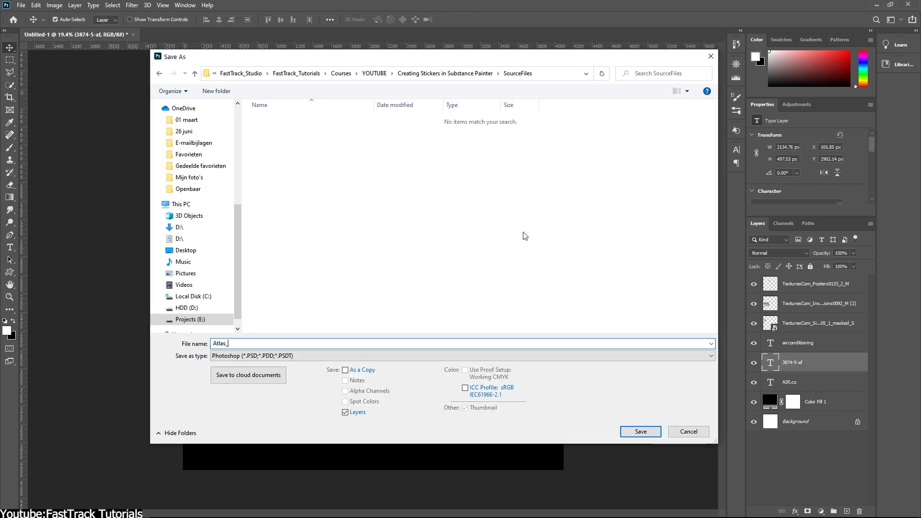
{"action": "type", "text": "Atlas_BaseColor"}
{"action": "key", "text": "Return"}
- Shrink the pothole scale to 0.57 and add an Edge Detect node after Warp
{"action": "scroll", "coordinate": [377, 268], "scroll_direction": "up", "scroll_amount": 1, "text": "alt"}
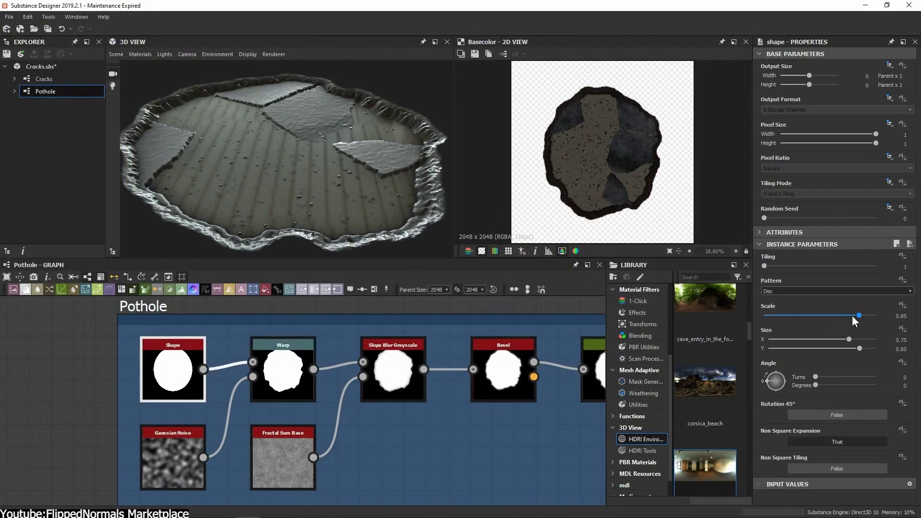
{"action": "left_click_drag", "start_coordinate": [853, 315], "coordinate": [828, 316]}
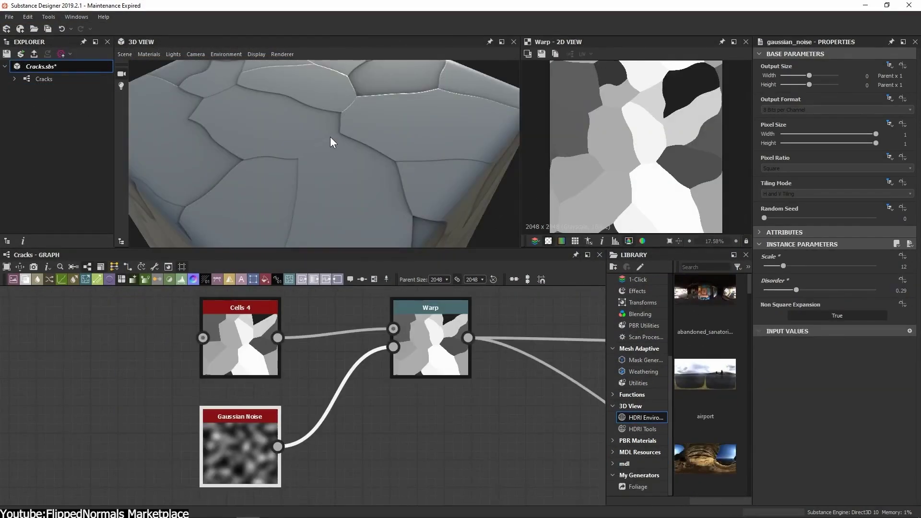
{"action": "middle_click_drag", "start_coordinate": [443, 354], "coordinate": [287, 356]}
{"action": "key", "text": "space"}
{"action": "key", "text": "Return"}
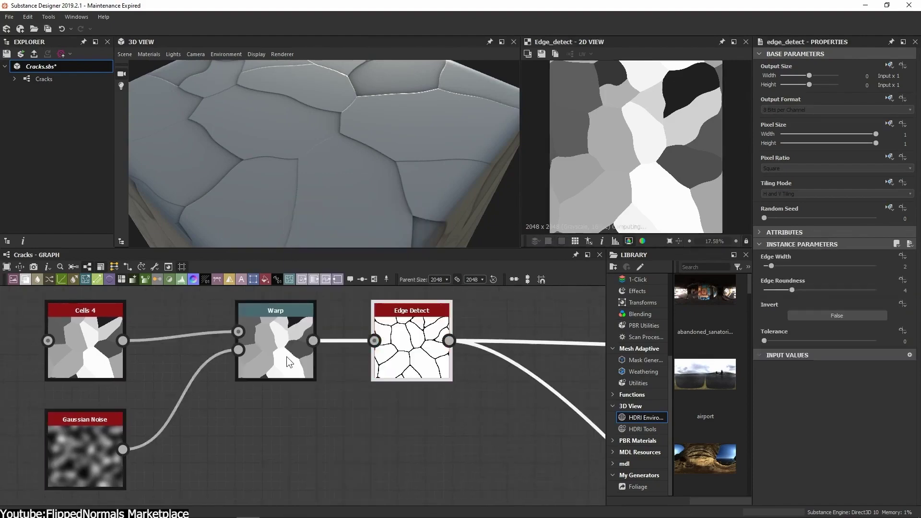
- Preview the Warp output and set the Edge Detect Bevel Distance to 0.04
{"action": "double_click", "coordinate": [288, 363]}
{"action": "scroll", "coordinate": [561, 205], "scroll_direction": "up", "scroll_amount": 4}
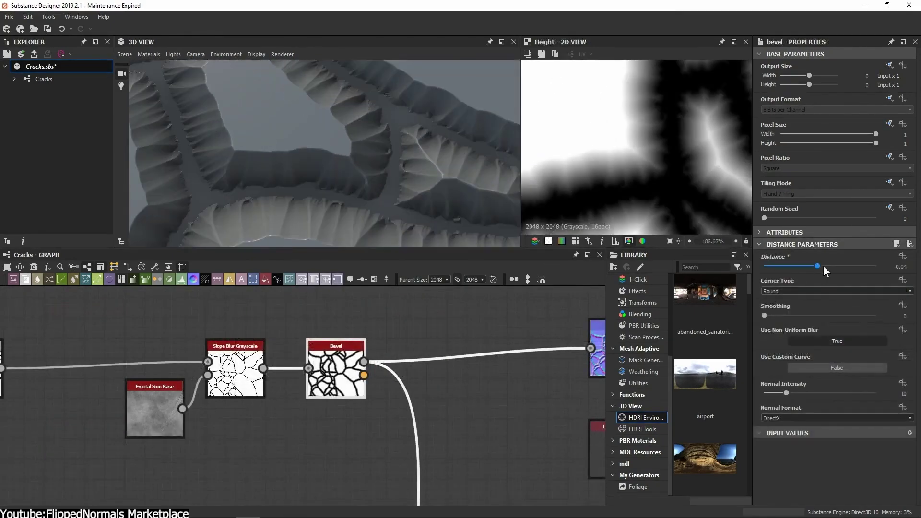
{"action": "left_click_drag", "start_coordinate": [823, 266], "coordinate": [822, 265]}
{"action": "left_click_drag", "start_coordinate": [434, 179], "coordinate": [363, 183]}
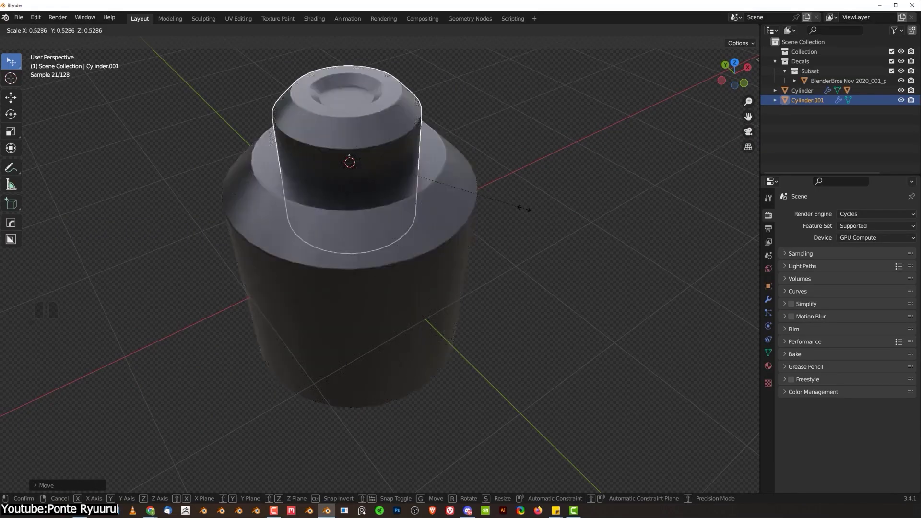
- Cut a recess into the cylinder top with a HOps Slash boolean
{"action": "key", "text": "ctrl+grave"}
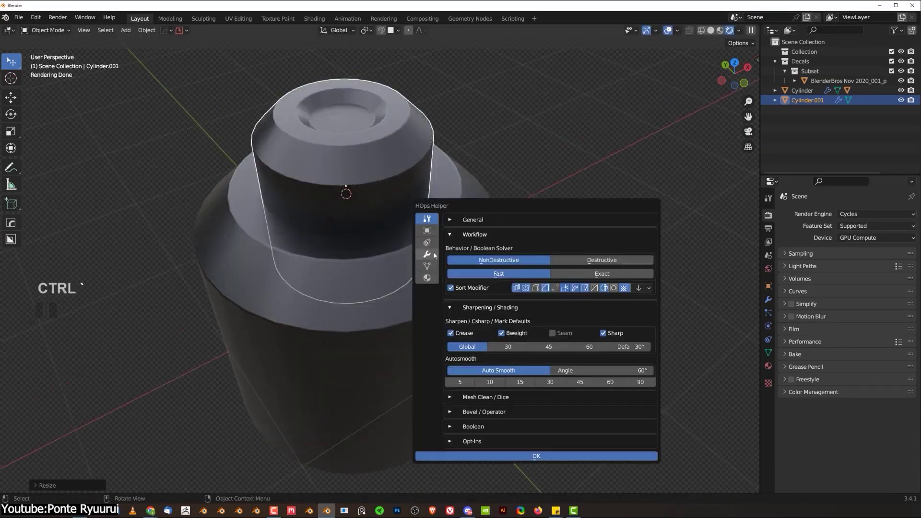
{"action": "scroll", "coordinate": [499, 226], "scroll_direction": "up", "scroll_amount": 2}
{"action": "key", "text": "q"}
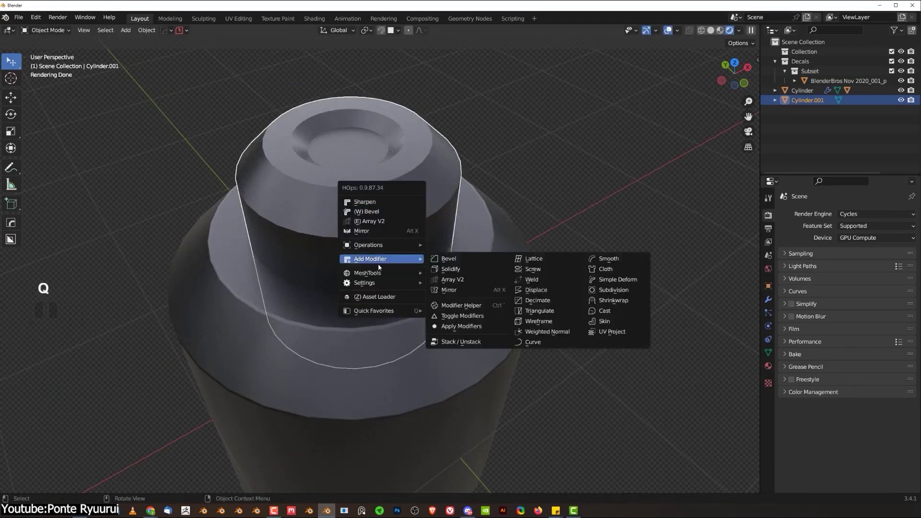
{"action": "left_click", "coordinate": [456, 288]}
{"action": "middle_click_drag", "start_coordinate": [456, 288], "coordinate": [383, 224]}
{"action": "key", "text": "q"}
{"action": "left_click", "coordinate": [600, 199]}
{"action": "scroll", "coordinate": [447, 321], "scroll_direction": "up", "scroll_amount": 2}
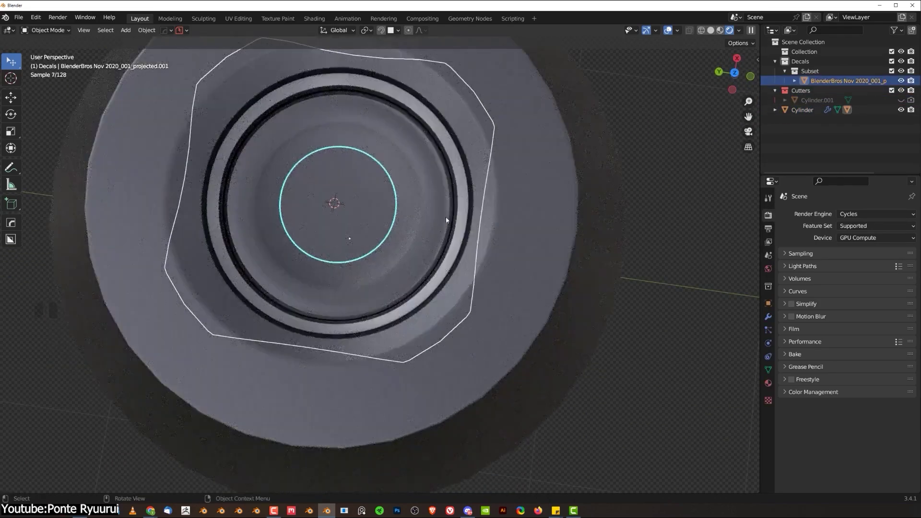
- Place a square Panel 80 decal on the sphere and project it onto the surface
{"action": "key", "text": "q"}
{"action": "key", "text": "d"}
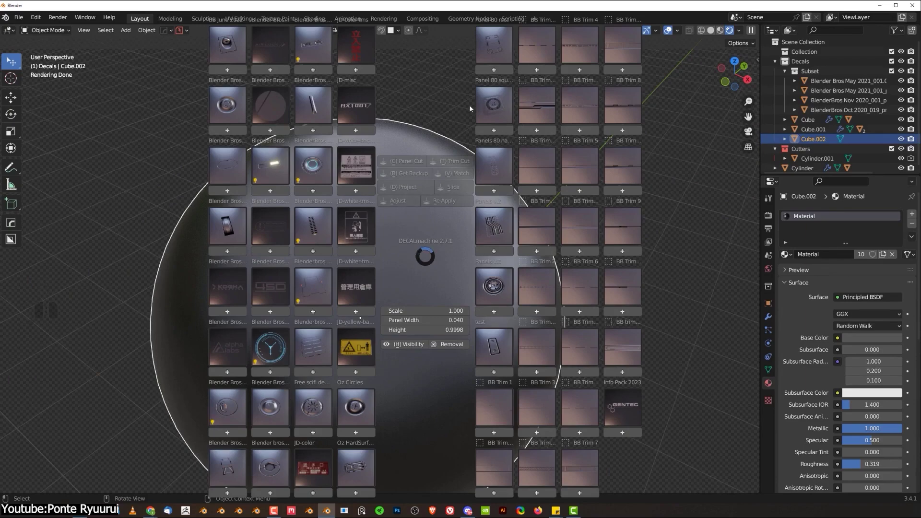
{"action": "left_click", "coordinate": [494, 104]}
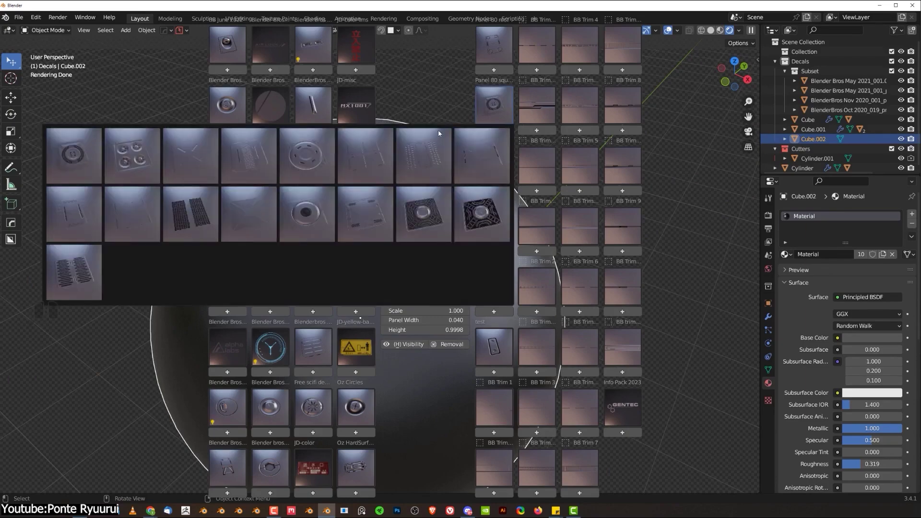
{"action": "left_click", "coordinate": [152, 202]}
{"action": "key", "text": "d"}
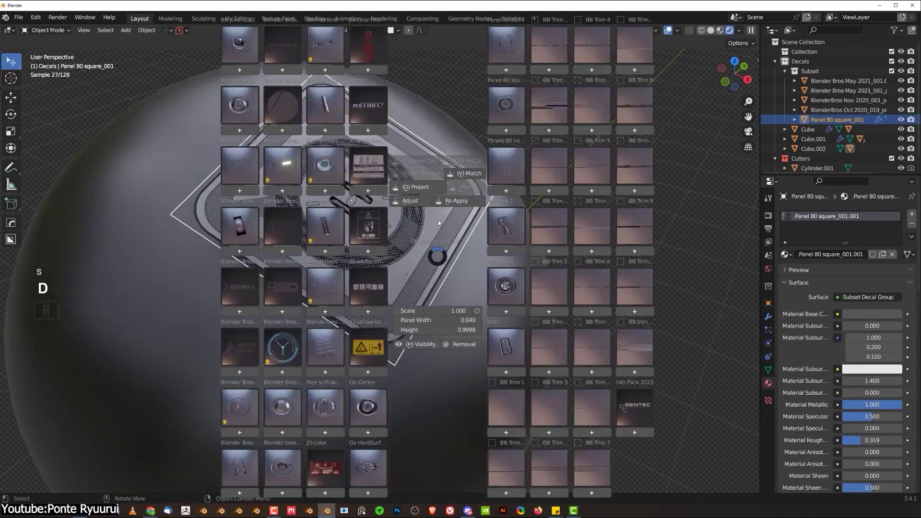
{"action": "key", "text": "d"}
{"action": "scroll", "coordinate": [378, 300], "scroll_direction": "up", "scroll_amount": 4}
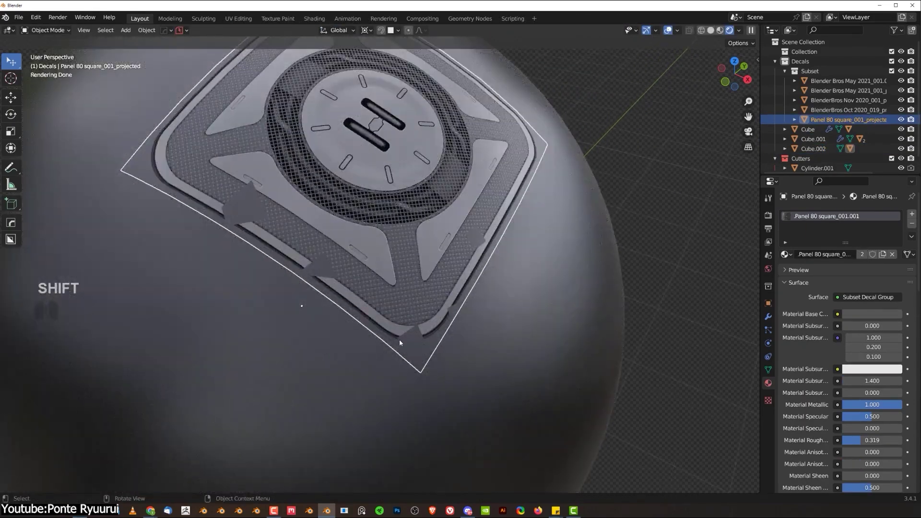
{"action": "middle_click_drag", "start_coordinate": [418, 324], "coordinate": [438, 216]}
- Adjust the projected decal's height offset, then delete that decal
{"action": "key", "text": "d"}
{"action": "left_click", "coordinate": [421, 204]}
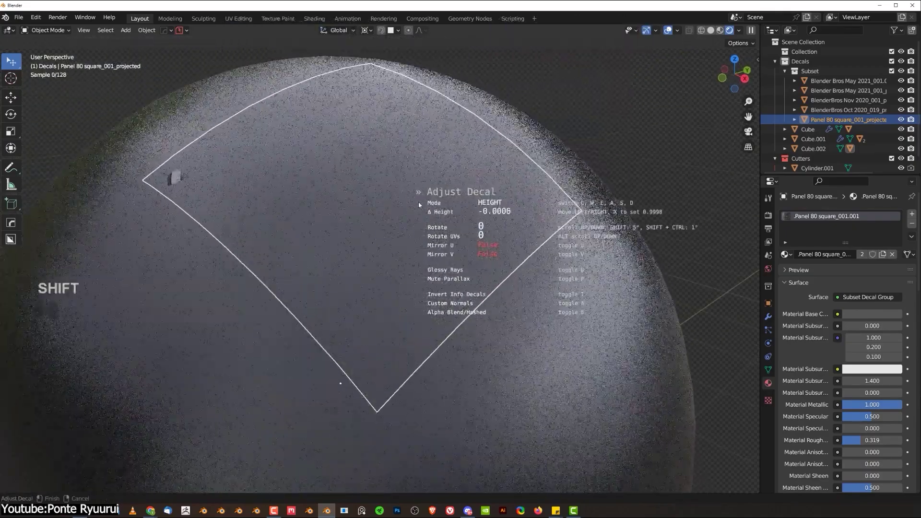
{"action": "left_click", "coordinate": [382, 317]}
{"action": "scroll", "coordinate": [382, 318], "scroll_direction": "down", "scroll_amount": 3}
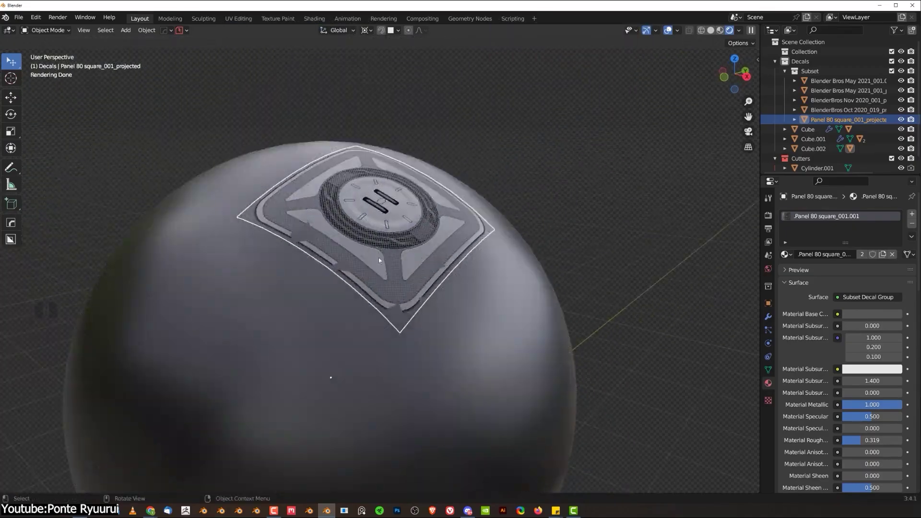
{"action": "scroll", "coordinate": [380, 256], "scroll_direction": "up", "scroll_amount": 2}
{"action": "key", "text": "x"}
- Insert a fresh square panel decal onto the sphere from the decal libraries
{"action": "left_click", "coordinate": [333, 169], "text": "shift"}
{"action": "scroll", "coordinate": [333, 169], "scroll_direction": "up", "scroll_amount": 4}
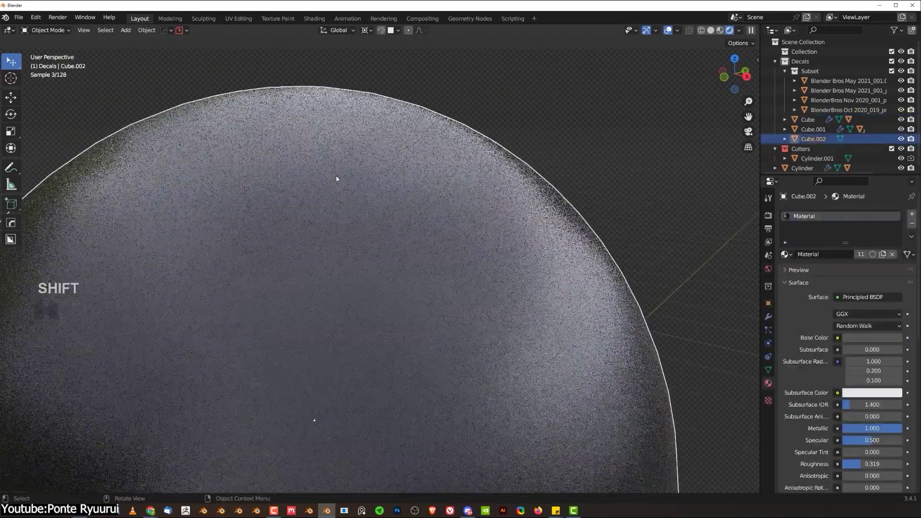
{"action": "scroll", "coordinate": [333, 168], "scroll_direction": "down", "scroll_amount": 4}
{"action": "key", "text": "alt+w"}
{"action": "left_click", "coordinate": [364, 240], "text": "alt"}
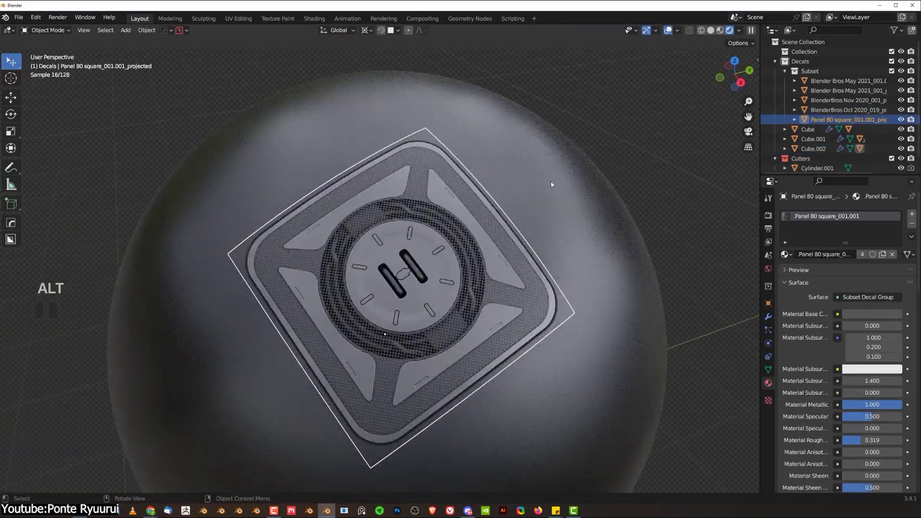
{"action": "scroll", "coordinate": [497, 196], "scroll_direction": "down", "scroll_amount": 5}
{"action": "middle_click_drag", "start_coordinate": [486, 211], "coordinate": [430, 228]}
{"action": "scroll", "coordinate": [421, 253], "scroll_direction": "up", "scroll_amount": 5}
- Check the decal in Edit Mode, then select the sphere and bring up apply-transform options
{"action": "key", "text": "Tab"}
{"action": "middle_click_drag", "start_coordinate": [422, 313], "coordinate": [450, 134], "text": "ctrl"}
{"action": "key", "text": "Tab"}
{"action": "scroll", "coordinate": [400, 188], "scroll_direction": "down", "scroll_amount": 3}
{"action": "left_click", "coordinate": [476, 187]}
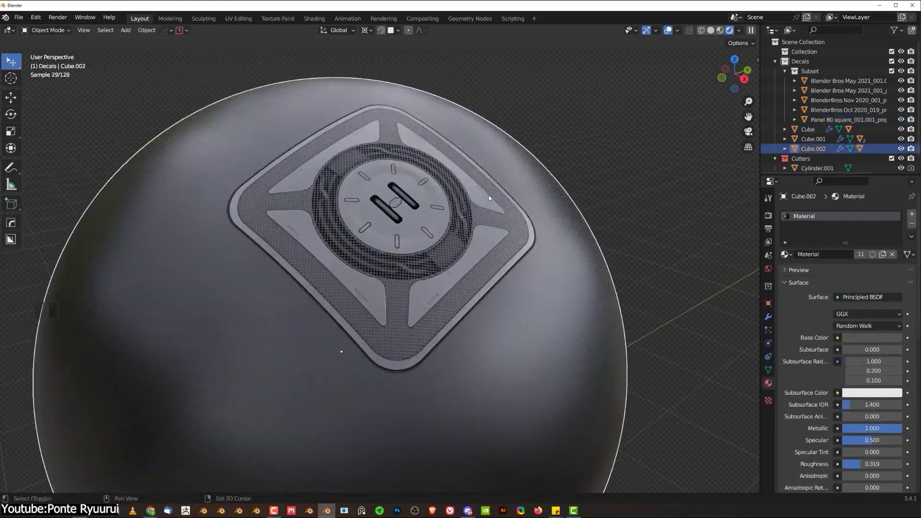
{"action": "middle_click_drag", "start_coordinate": [476, 188], "coordinate": [470, 199], "text": "shift"}
{"action": "key", "text": "ctrl+a"}
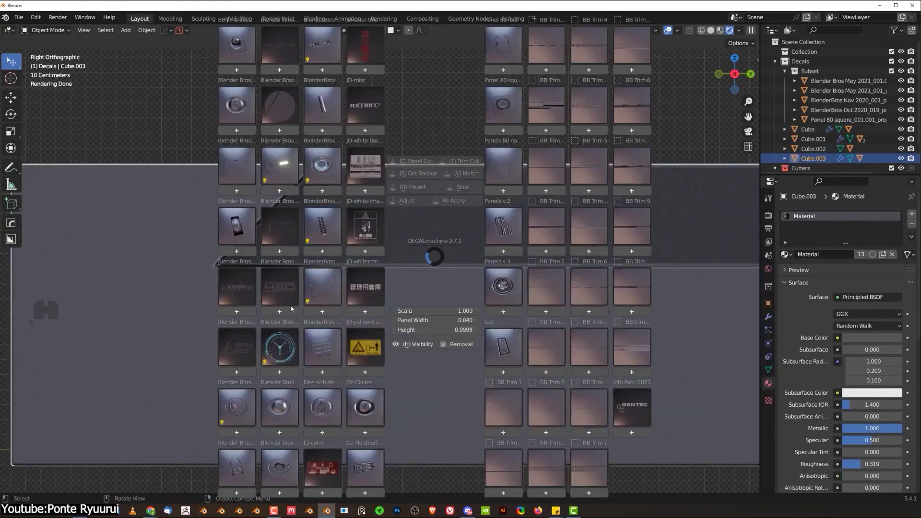
- Insert the BlenderBros vent grille decal, enlarge it, and position it on the panel
{"action": "left_click", "coordinate": [403, 397]}
{"action": "key", "text": "d"}
{"action": "left_click", "coordinate": [406, 201]}
{"action": "key", "text": "g"}
{"action": "key", "text": "s"}
{"action": "left_click", "coordinate": [404, 206]}
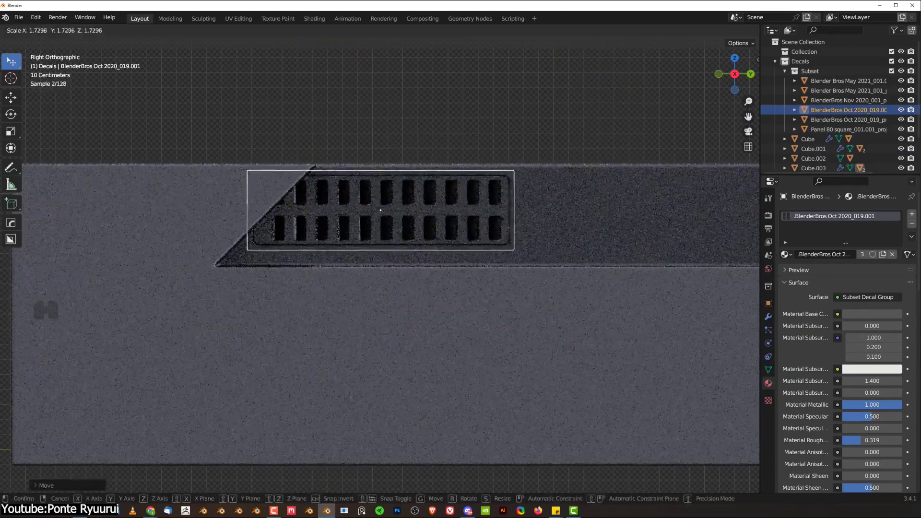
{"action": "key", "text": "g"}
- Shear the vent's vertices along Y in Edit Mode to slant its slots
{"action": "key", "text": "Tab"}
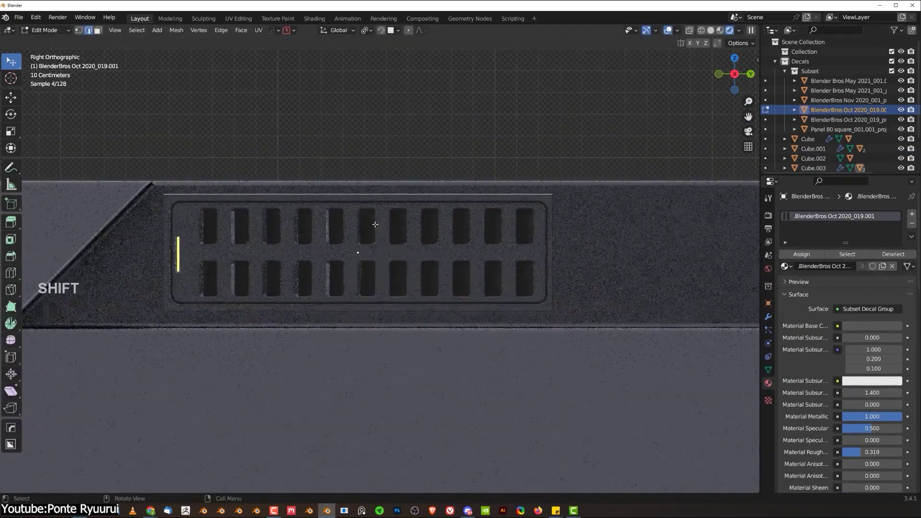
{"action": "key", "text": "g"}
{"action": "key", "text": "y"}
{"action": "left_click", "coordinate": [518, 208]}
{"action": "key", "text": "Tab"}
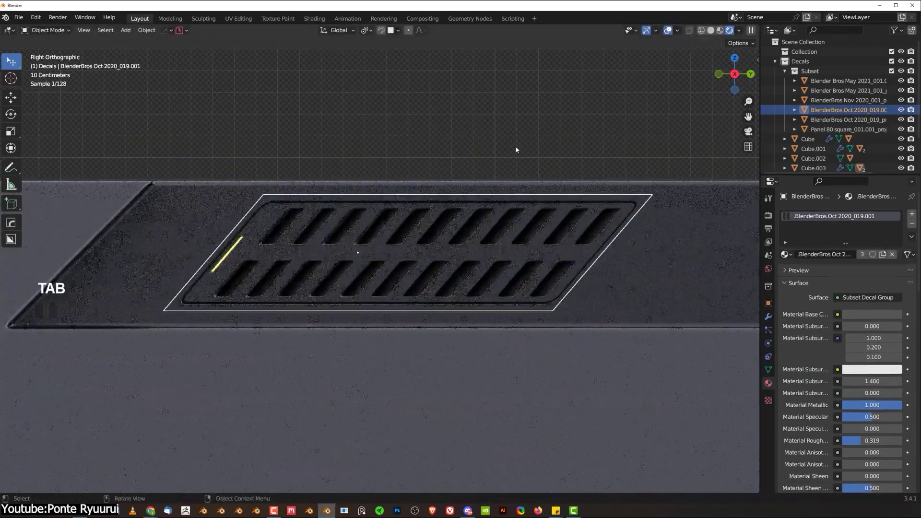
- Slide the vent decal along Y and refine its vertices with a final Y move
{"action": "key", "text": "g"}
{"action": "key", "text": "y"}
{"action": "left_click", "coordinate": [276, 208]}
{"action": "middle_click_drag", "start_coordinate": [276, 207], "coordinate": [449, 220], "text": "shift"}
{"action": "key", "text": "Tab"}
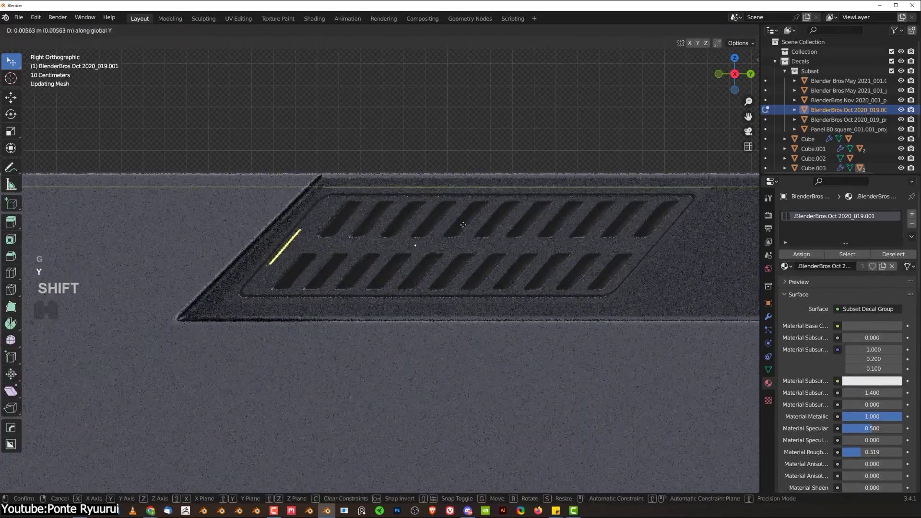
{"action": "left_click", "coordinate": [503, 252]}
{"action": "key", "text": "Tab"}
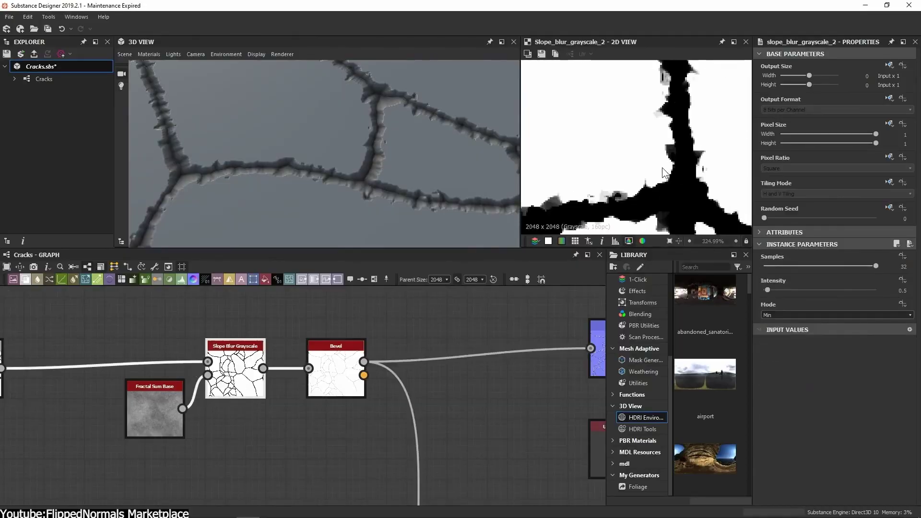
{"action": "scroll", "coordinate": [327, 166], "scroll_direction": "up", "scroll_amount": 3}
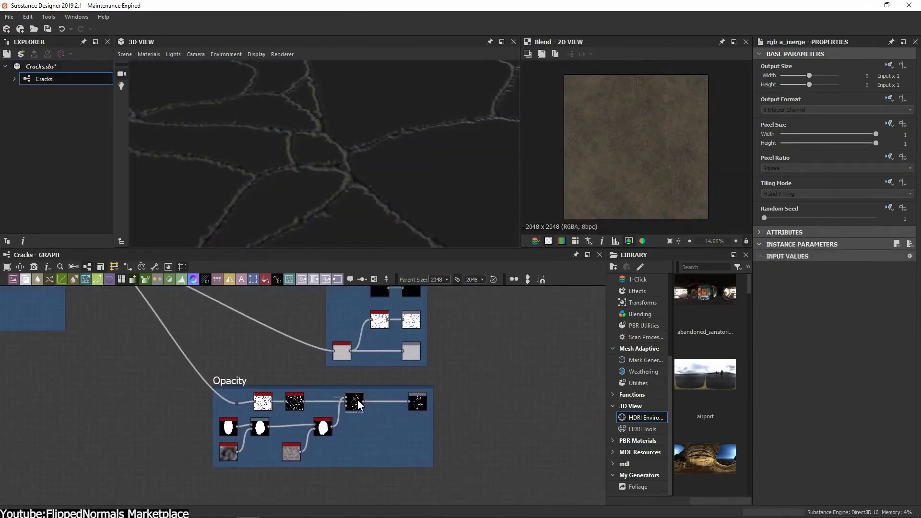
{"action": "double_click", "coordinate": [358, 399]}
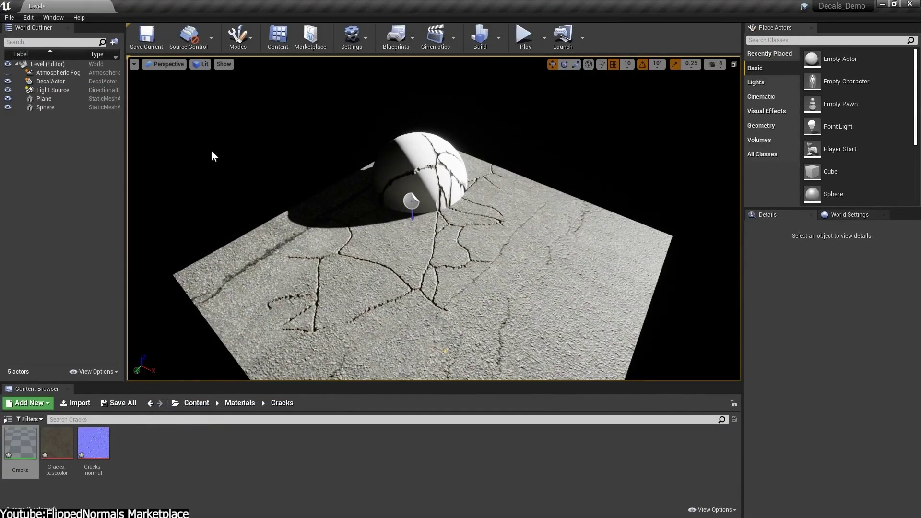
- Select and focus the DecalActor, rotate it by -20 degrees, then deselect it
{"action": "left_click", "coordinate": [51, 82]}
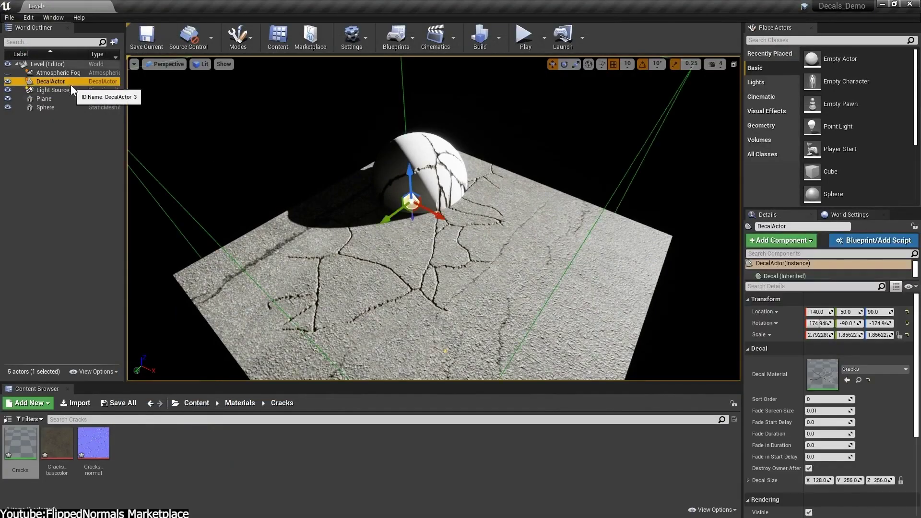
{"action": "key", "text": "f"}
{"action": "key", "text": "e"}
{"action": "left_click_drag", "start_coordinate": [453, 242], "coordinate": [416, 209]}
{"action": "key", "text": "Escape"}
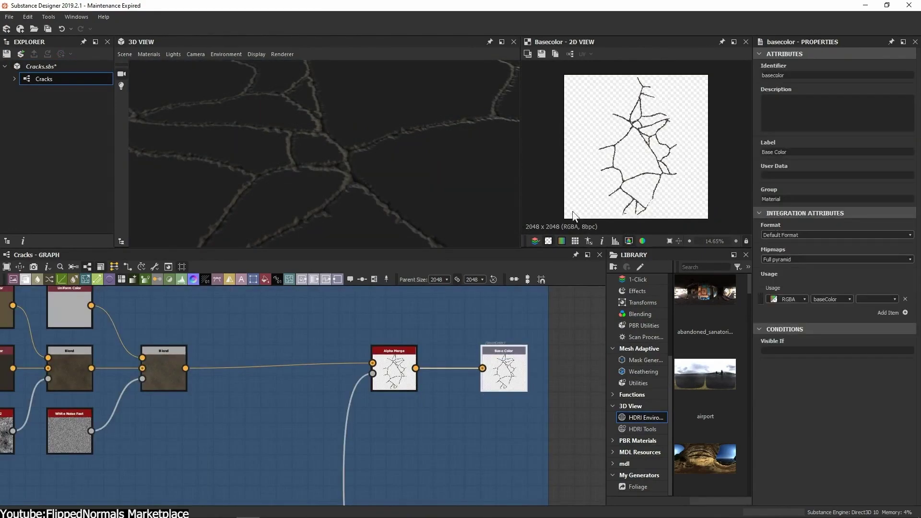
{"action": "scroll", "coordinate": [583, 134], "scroll_direction": "up", "scroll_amount": 3}
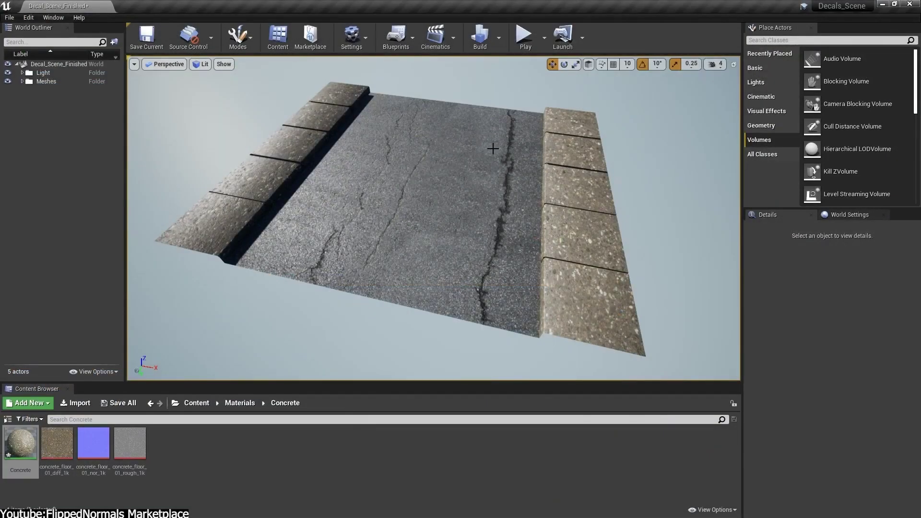
{"action": "left_click_drag", "start_coordinate": [414, 300], "coordinate": [415, 331]}
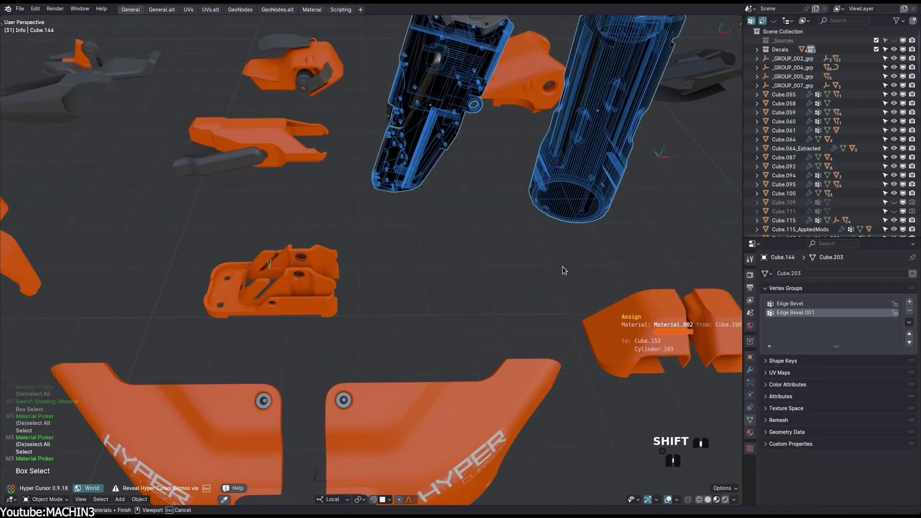
{"action": "middle_click_drag", "start_coordinate": [560, 267], "coordinate": [303, 100]}
{"action": "left_click", "coordinate": [402, 284]}
{"action": "scroll", "coordinate": [372, 283], "scroll_direction": "up", "scroll_amount": 5}
{"action": "left_click", "coordinate": [372, 283]}
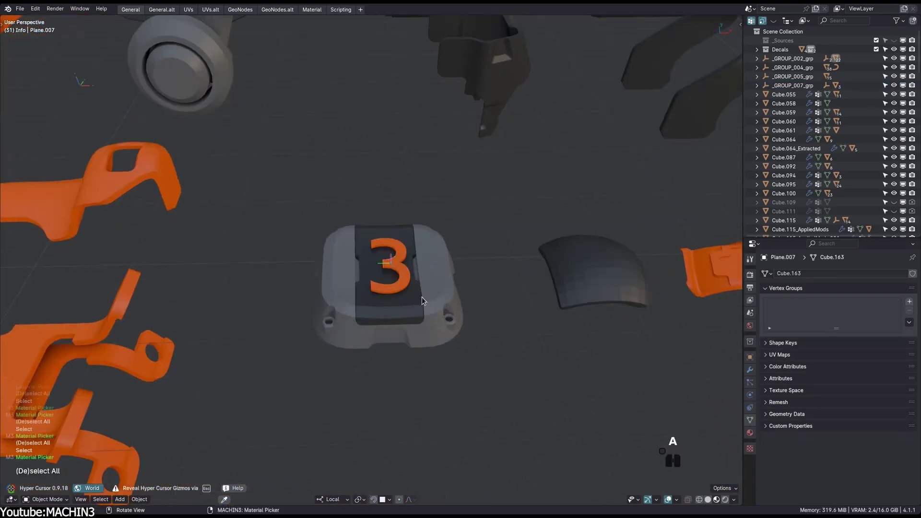
{"action": "key", "text": "a"}
{"action": "middle_click_drag", "start_coordinate": [372, 283], "coordinate": [397, 304]}
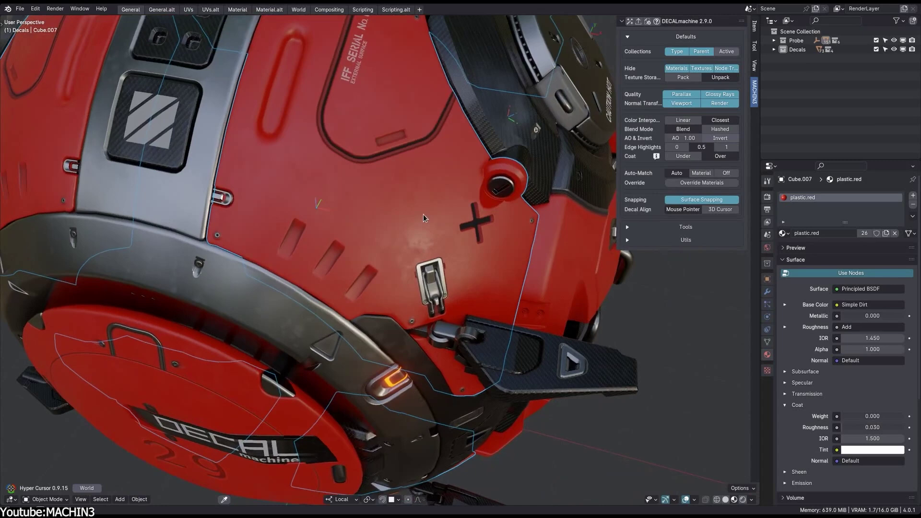
- Set plastic.red's Coat Weight to 1 and select all decals sharing that material
{"action": "middle_click_drag", "start_coordinate": [423, 214], "coordinate": [412, 206]}
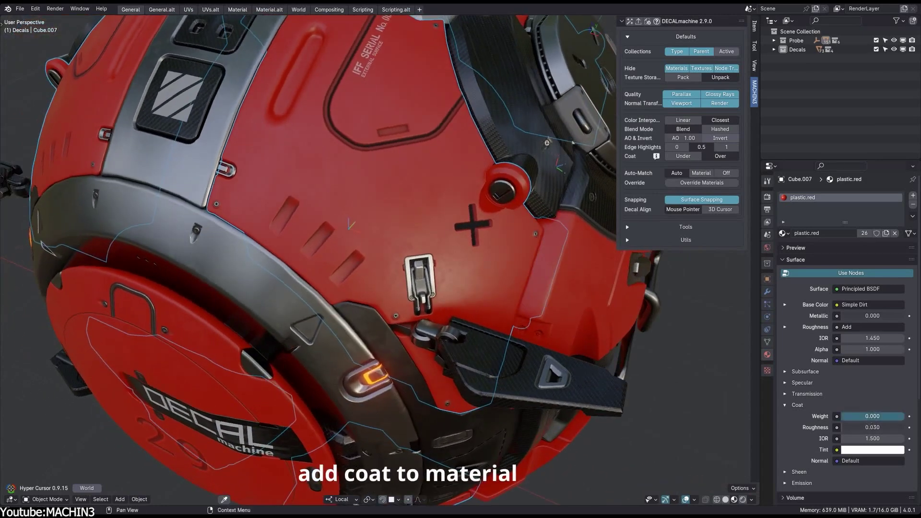
{"action": "type", "text": "1"}
{"action": "key", "text": "Return"}
{"action": "middle_click_drag", "start_coordinate": [518, 370], "coordinate": [414, 217]}
{"action": "key", "text": "shift+l"}
{"action": "left_click", "coordinate": [367, 218]}
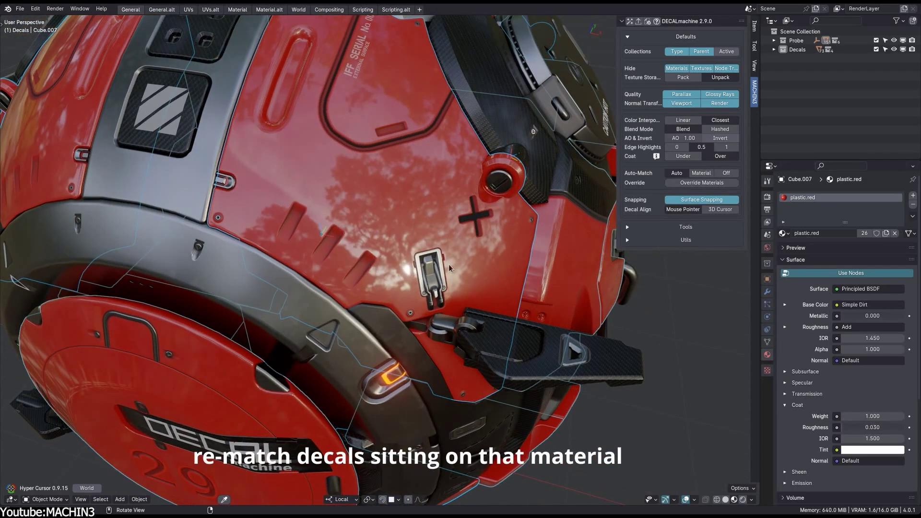
- Re-Apply the selected decals to the coated material and set them to Coat Under
{"action": "key", "text": "d"}
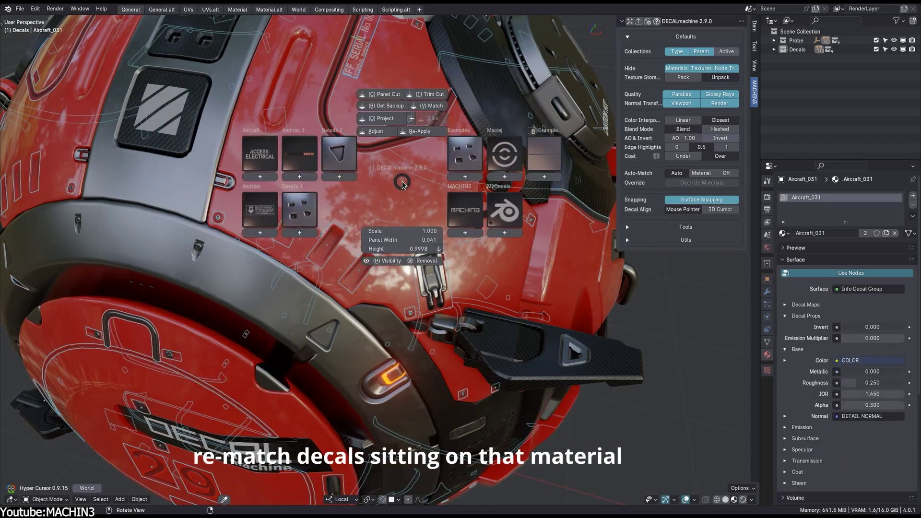
{"action": "left_click", "coordinate": [420, 132]}
{"action": "middle_click_drag", "start_coordinate": [421, 132], "coordinate": [416, 245]}
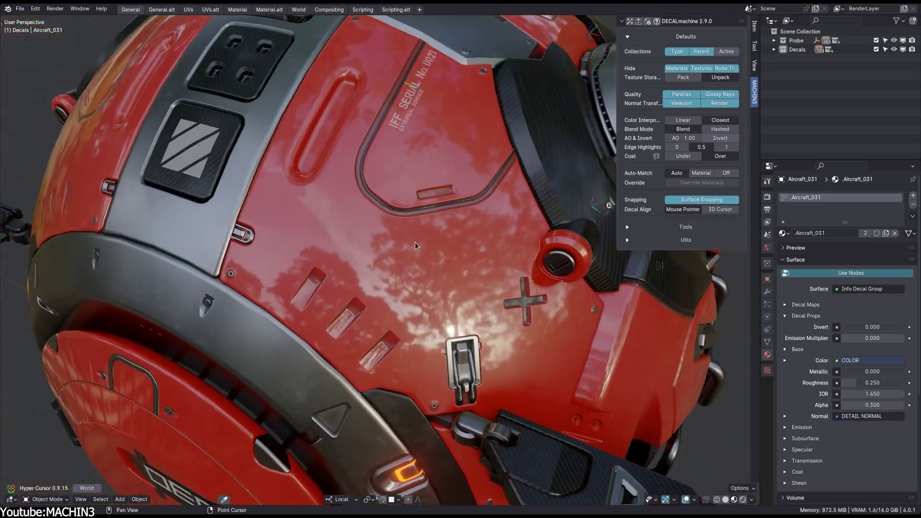
{"action": "left_click", "coordinate": [690, 159]}
{"action": "scroll", "coordinate": [410, 206], "scroll_direction": "up", "scroll_amount": 3}
{"action": "middle_click_drag", "start_coordinate": [410, 205], "coordinate": [351, 241]}
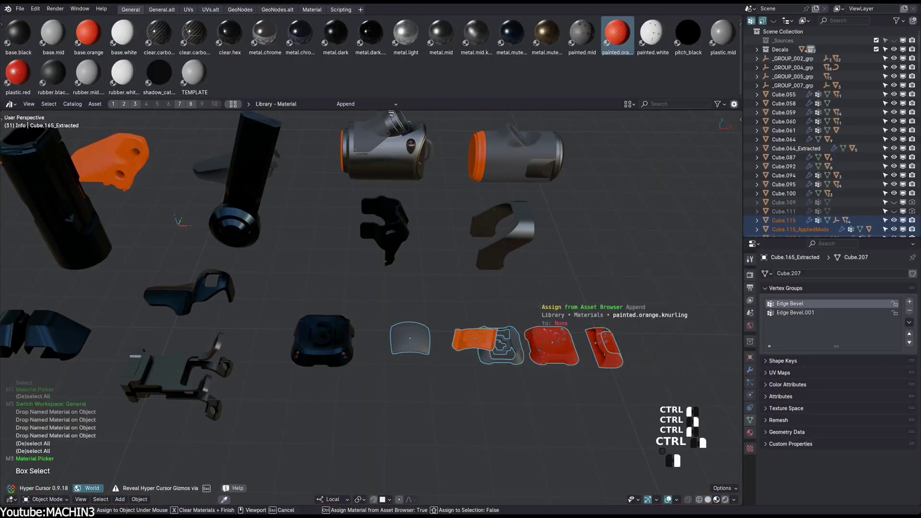
- Paint four pieces plus the cylinders and brackets with painted.orange.knurling
{"action": "left_click", "coordinate": [564, 229], "text": "ctrl+shift"}
{"action": "middle_click_drag", "start_coordinate": [564, 229], "coordinate": [455, 280]}
{"action": "left_click_drag", "start_coordinate": [456, 281], "coordinate": [582, 220]}
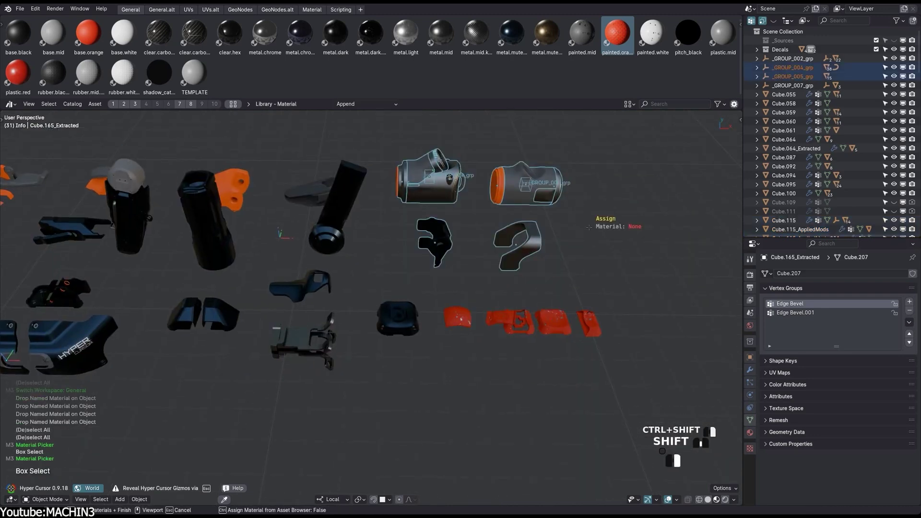
{"action": "left_click", "coordinate": [590, 216], "text": "ctrl+shift"}
{"action": "middle_click_drag", "start_coordinate": [590, 216], "coordinate": [480, 259]}
{"action": "key", "text": "alt+a"}
- Turn the two blue pieces and the gear group white
{"action": "scroll", "coordinate": [432, 287], "scroll_direction": "up", "scroll_amount": 5}
{"action": "middle_click_drag", "start_coordinate": [431, 287], "coordinate": [442, 341], "text": "shift"}
{"action": "left_click", "coordinate": [464, 271], "text": "shift"}
{"action": "left_click", "coordinate": [438, 322]}
{"action": "left_click_drag", "start_coordinate": [441, 341], "coordinate": [608, 189]}
{"action": "left_click", "coordinate": [609, 189]}
{"action": "scroll", "coordinate": [510, 309], "scroll_direction": "down", "scroll_amount": 3}
{"action": "key", "text": "alt+a"}
- Make the red row of cylinders and brackets white
{"action": "left_click_drag", "start_coordinate": [696, 231], "coordinate": [525, 336]}
{"action": "left_click", "coordinate": [469, 199]}
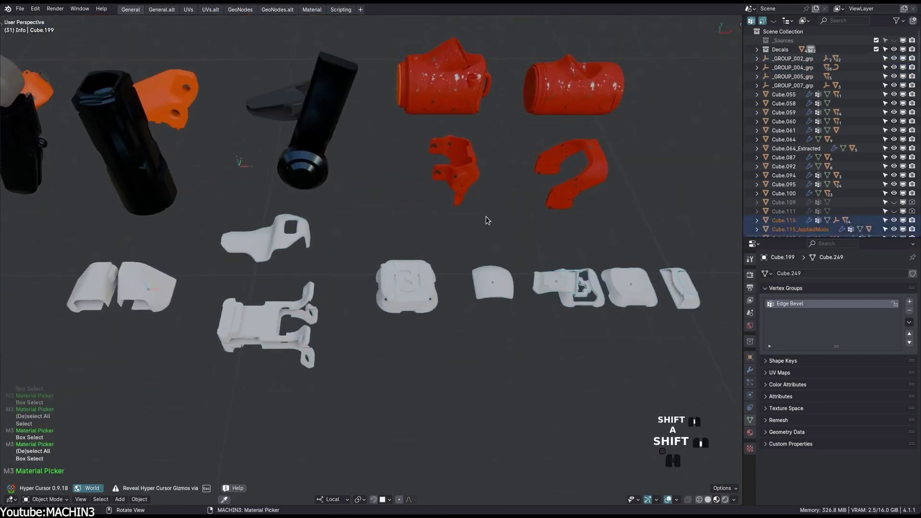
{"action": "key", "text": "alt+a"}
{"action": "left_click_drag", "start_coordinate": [393, 33], "coordinate": [504, 211]}
{"action": "left_click", "coordinate": [504, 212]}
{"action": "left_click", "coordinate": [480, 168], "text": "shift"}
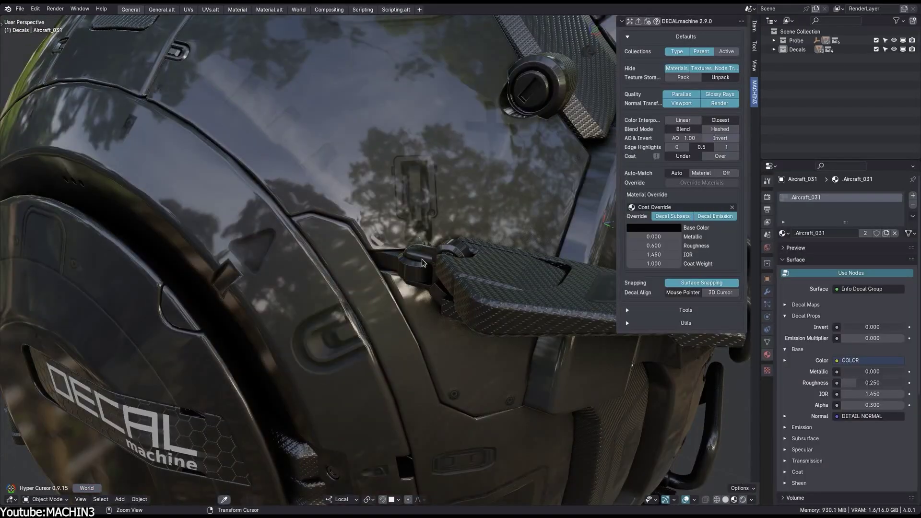
{"action": "scroll", "coordinate": [422, 262], "scroll_direction": "down", "scroll_amount": 6}
{"action": "middle_click_drag", "start_coordinate": [422, 262], "coordinate": [439, 202]}
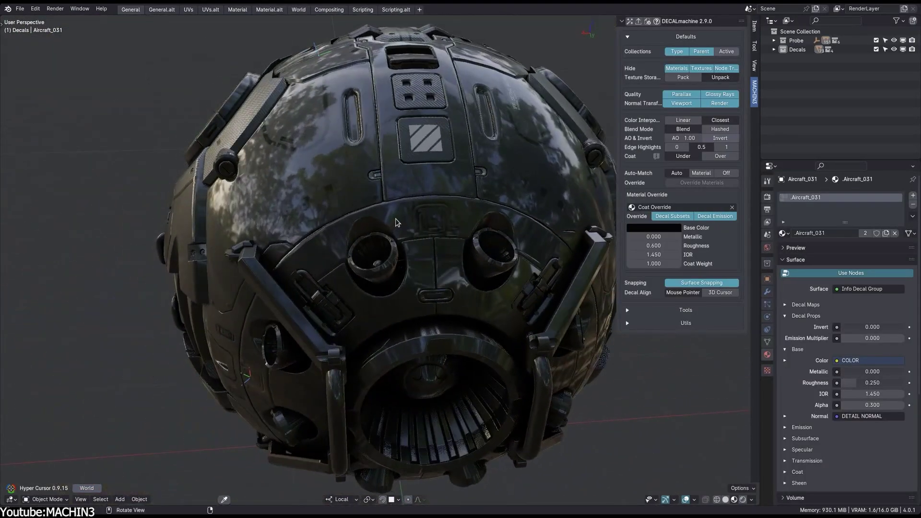
- Orbit the coated sphere to inspect its glowing front, serial panel, latch and orange light
{"action": "scroll", "coordinate": [439, 202], "scroll_direction": "up", "scroll_amount": 5}
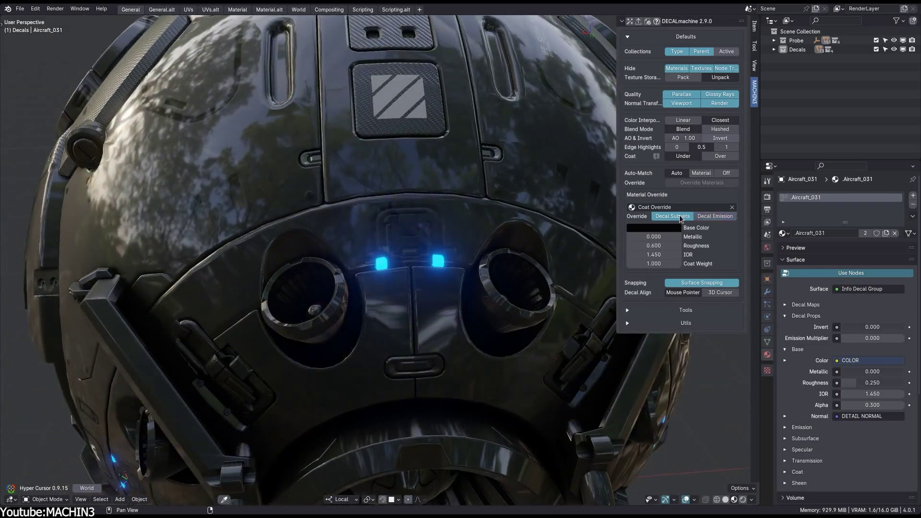
{"action": "middle_click_drag", "start_coordinate": [450, 244], "coordinate": [613, 199]}
{"action": "scroll", "coordinate": [456, 243], "scroll_direction": "down", "scroll_amount": 5}
{"action": "scroll", "coordinate": [320, 283], "scroll_direction": "up", "scroll_amount": 6}
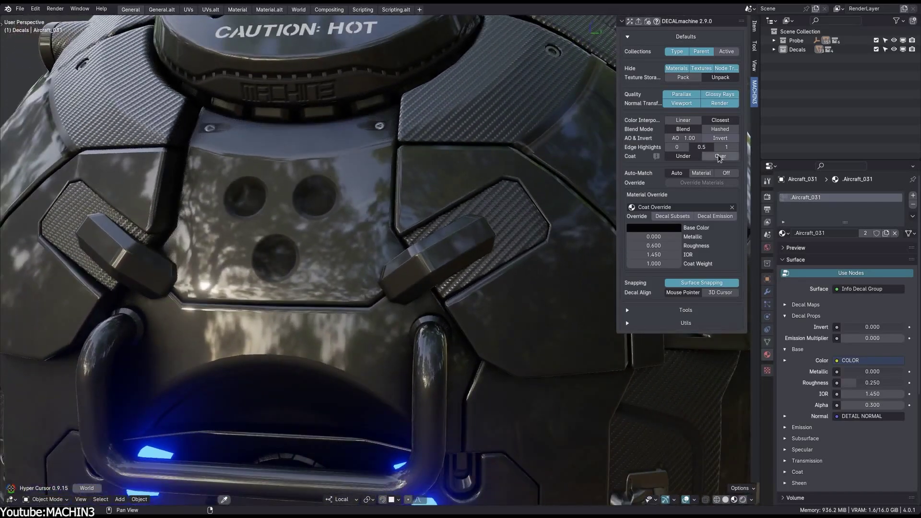
{"action": "scroll", "coordinate": [376, 211], "scroll_direction": "down", "scroll_amount": 4}
{"action": "scroll", "coordinate": [377, 212], "scroll_direction": "up", "scroll_amount": 5}
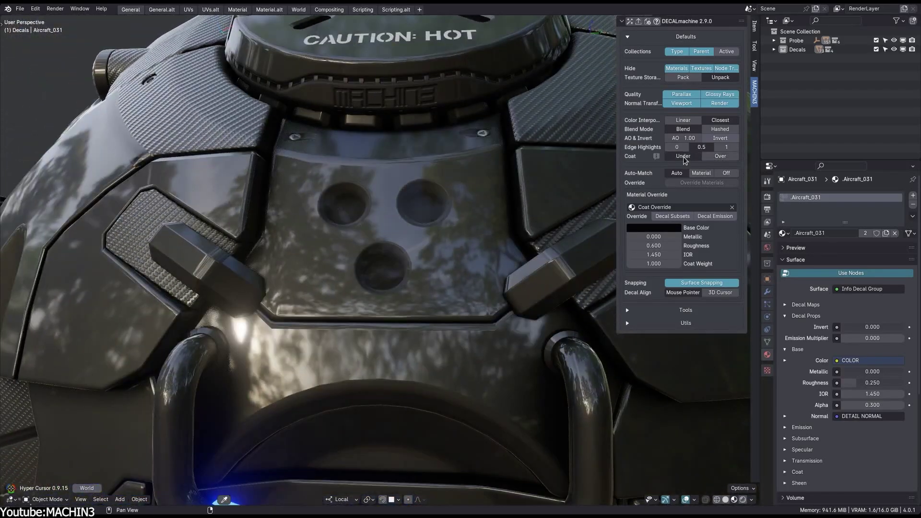
{"action": "scroll", "coordinate": [626, 168], "scroll_direction": "down", "scroll_amount": 4}
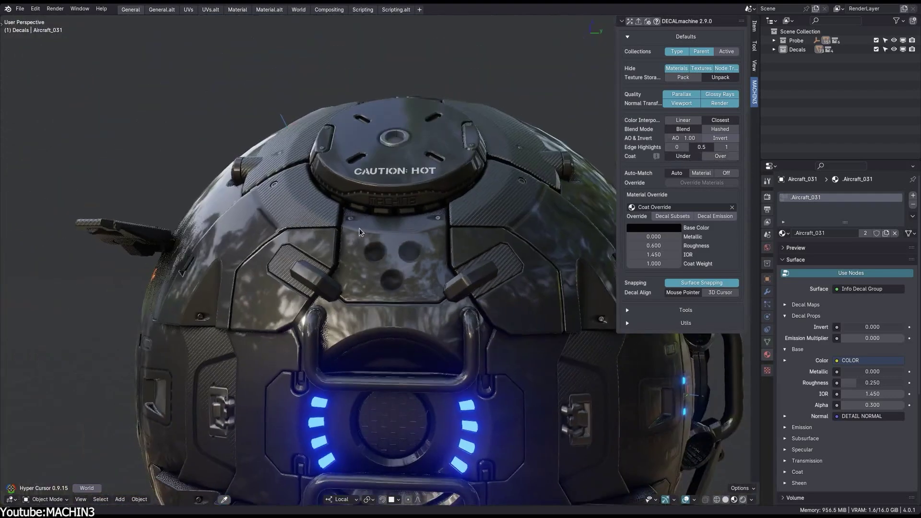
{"action": "middle_click_drag", "start_coordinate": [627, 167], "coordinate": [637, 220]}
{"action": "middle_click_drag", "start_coordinate": [609, 173], "coordinate": [443, 197]}
- Toggle the override on decal subsets, then remove the black Coat Override
{"action": "left_click", "coordinate": [677, 217]}
{"action": "mouse_move", "coordinate": [446, 297]}
{"action": "middle_mouse_down"}
{"action": "mouse_move", "coordinate": [384, 288]}
{"action": "mouse_move", "coordinate": [432, 307]}
{"action": "mouse_move", "coordinate": [437, 288]}
{"action": "middle_mouse_up"}
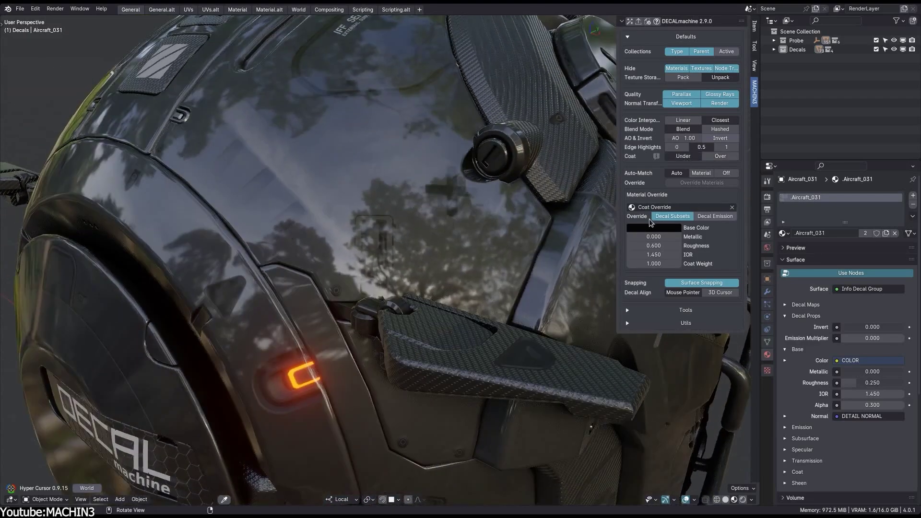
{"action": "left_click", "coordinate": [673, 217]}
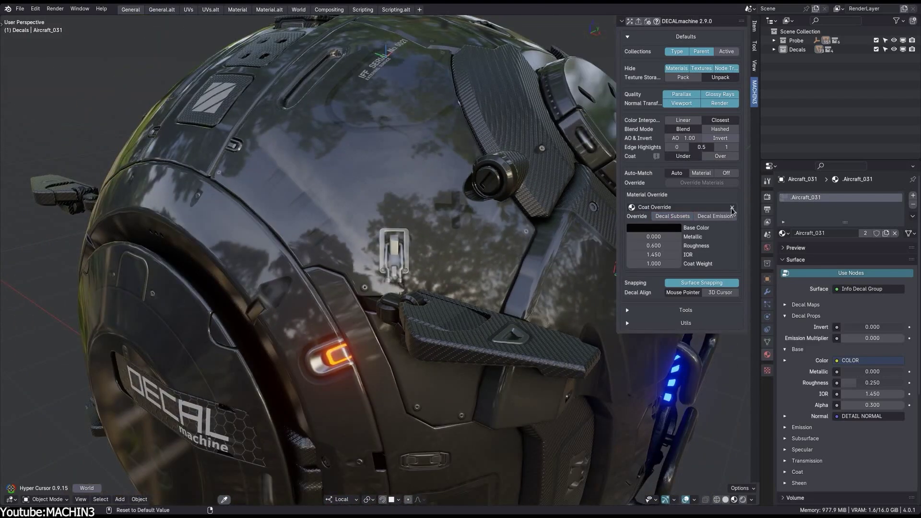
{"action": "left_click", "coordinate": [731, 207]}
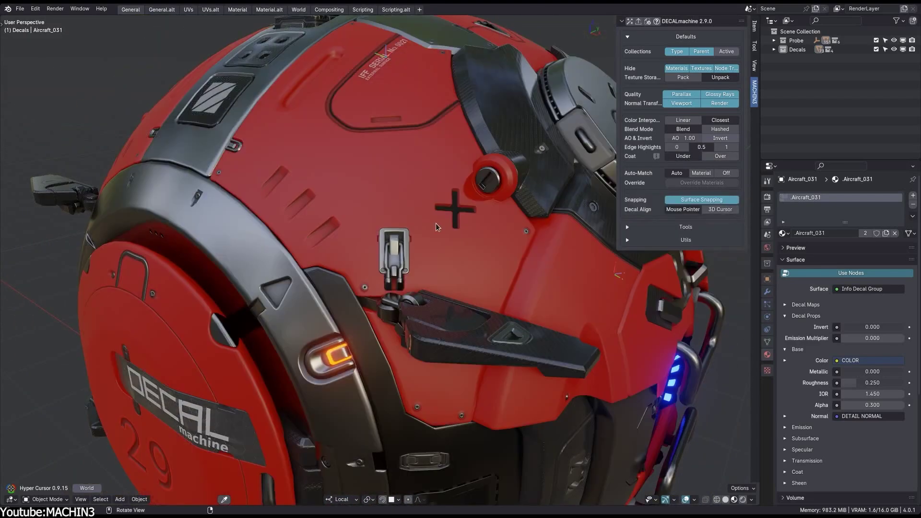
{"action": "middle_click_drag", "start_coordinate": [426, 223], "coordinate": [429, 245]}
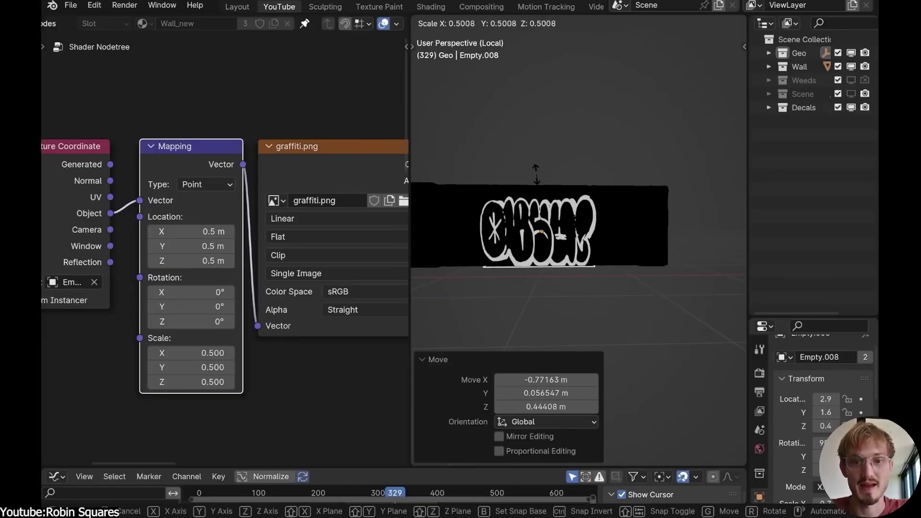
- Insert a Mix node into Wall_new's Base Color, with the graffiti alpha driving its factor
{"action": "key", "text": "Escape"}
{"action": "scroll", "coordinate": [298, 212], "scroll_direction": "down", "scroll_amount": 4}
{"action": "key", "text": "shift+a"}
{"action": "left_click", "coordinate": [303, 261]}
{"action": "left_click_drag", "start_coordinate": [303, 261], "coordinate": [290, 236]}
{"action": "left_click_drag", "start_coordinate": [240, 105], "coordinate": [262, 103]}
- Set the Mix node's second colour to red for the graffiti decal
{"action": "left_click", "coordinate": [317, 300]}
{"action": "left_click", "coordinate": [365, 202]}
{"action": "middle_click_drag", "start_coordinate": [397, 358], "coordinate": [194, 259]}
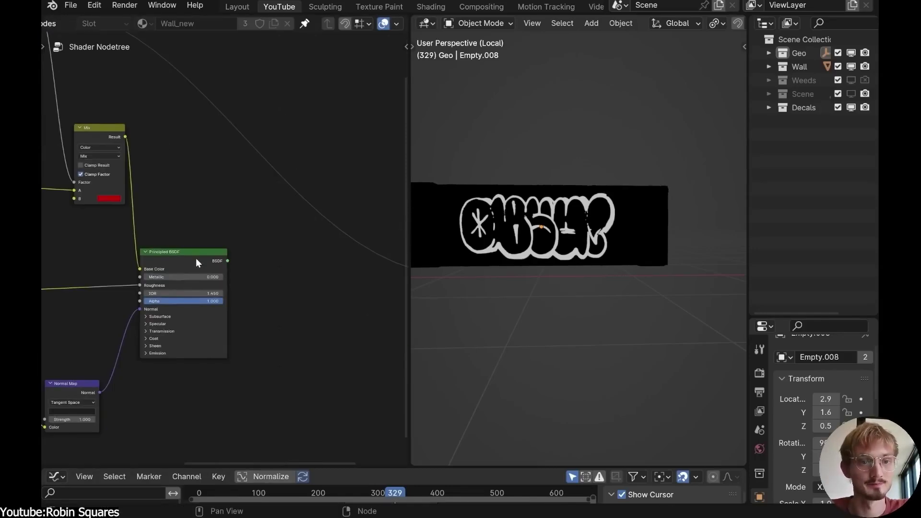
{"action": "left_click", "coordinate": [202, 246]}
{"action": "scroll", "coordinate": [579, 241], "scroll_direction": "up", "scroll_amount": 5}
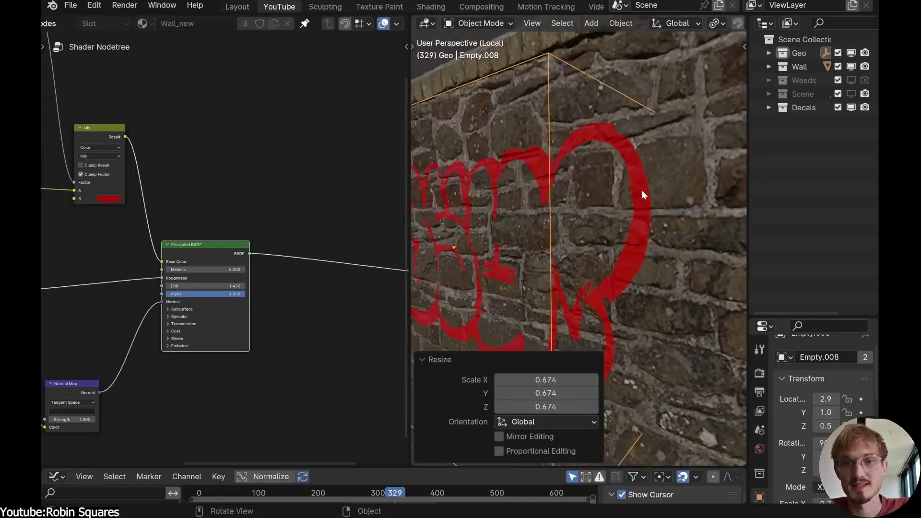
- Raise the graffiti decal's empty slightly along Z and check it from above
{"action": "key", "text": "g"}
{"action": "key", "text": "z"}
{"action": "left_click", "coordinate": [624, 196]}
{"action": "middle_click_drag", "start_coordinate": [624, 196], "coordinate": [562, 212]}
{"action": "key", "text": "ctrl+space"}
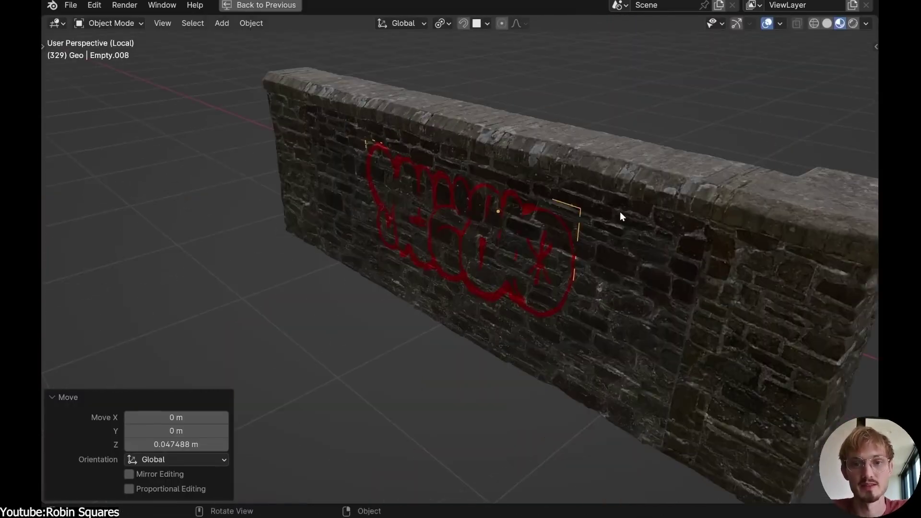
{"action": "middle_click_drag", "start_coordinate": [414, 274], "coordinate": [511, 286]}
{"action": "key", "text": "ctrl+space"}
- Add another Mix node to the shader tree and position it
{"action": "key", "text": "shift+a"}
{"action": "type", "text": "mix"}
{"action": "key", "text": "Return"}
{"action": "left_click", "coordinate": [332, 226]}
{"action": "key", "text": "g"}
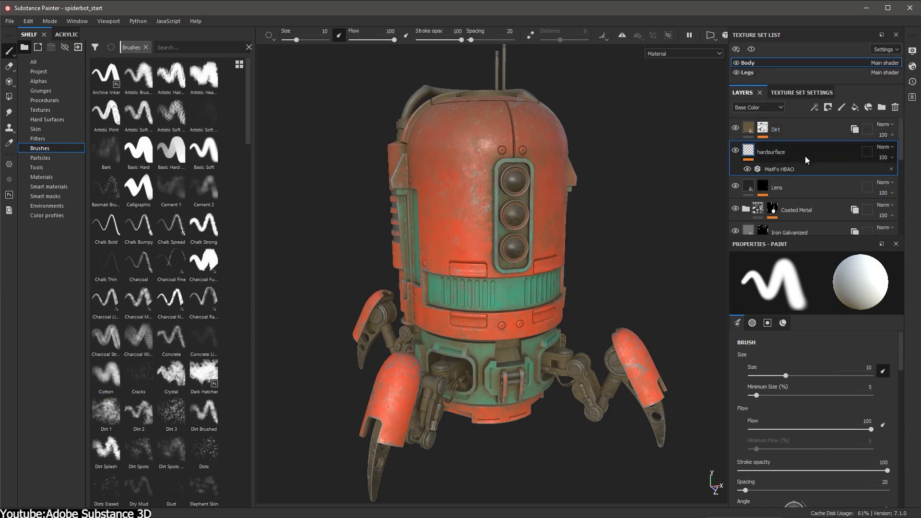
- Add a decals fill layer with a black mask containing a Fill effect
{"action": "left_click", "coordinate": [855, 107]}
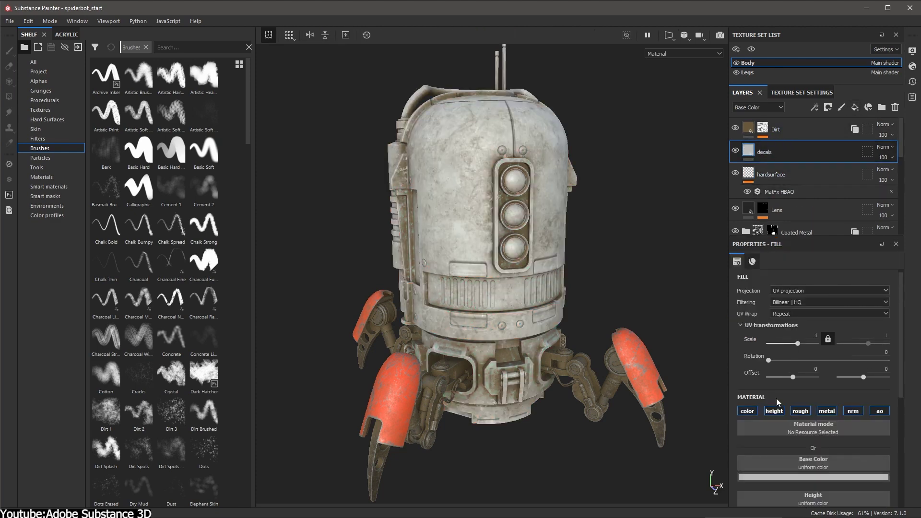
{"action": "scroll", "coordinate": [900, 395], "scroll_direction": "down", "scroll_amount": 1}
{"action": "left_click", "coordinate": [828, 108]}
{"action": "left_click", "coordinate": [852, 133]}
{"action": "left_click", "coordinate": [814, 108]}
{"action": "left_click", "coordinate": [836, 143]}
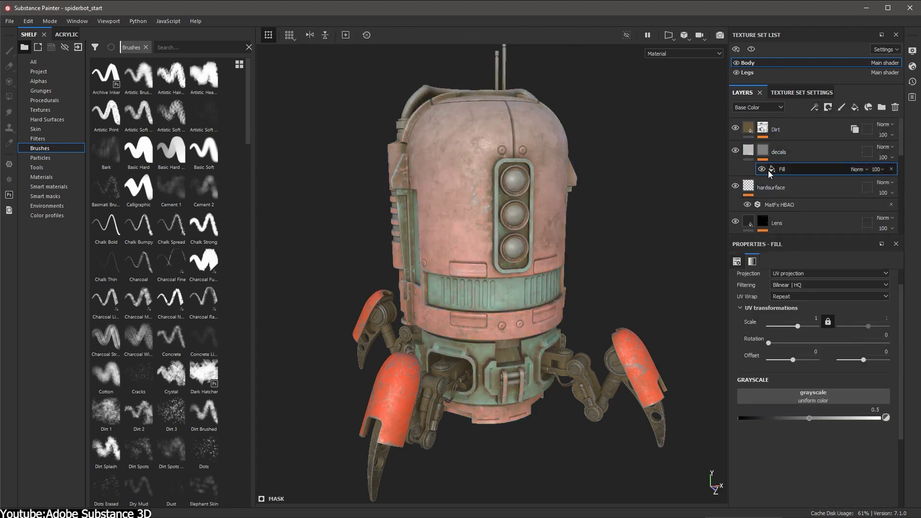
- Use the Font Orbitron alpha as the mask fill with Planar projection
{"action": "left_click", "coordinate": [38, 81]}
{"action": "left_click", "coordinate": [190, 48]}
{"action": "type", "text": "font"}
{"action": "left_click_drag", "start_coordinate": [174, 154], "coordinate": [814, 397]}
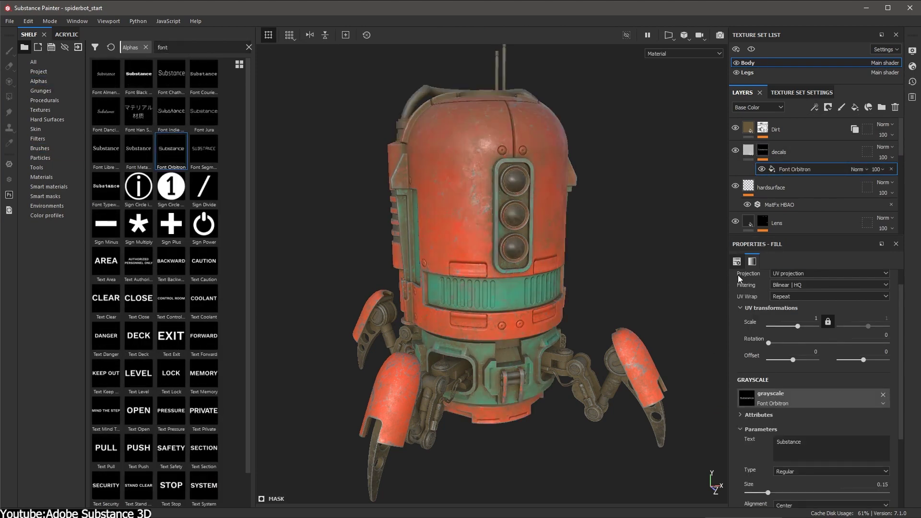
{"action": "left_click", "coordinate": [797, 291]}
{"action": "left_click", "coordinate": [806, 323]}
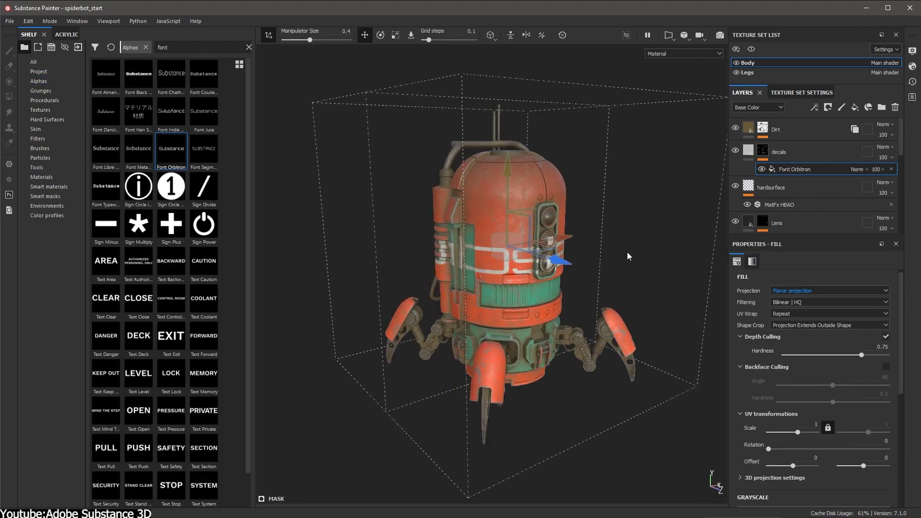